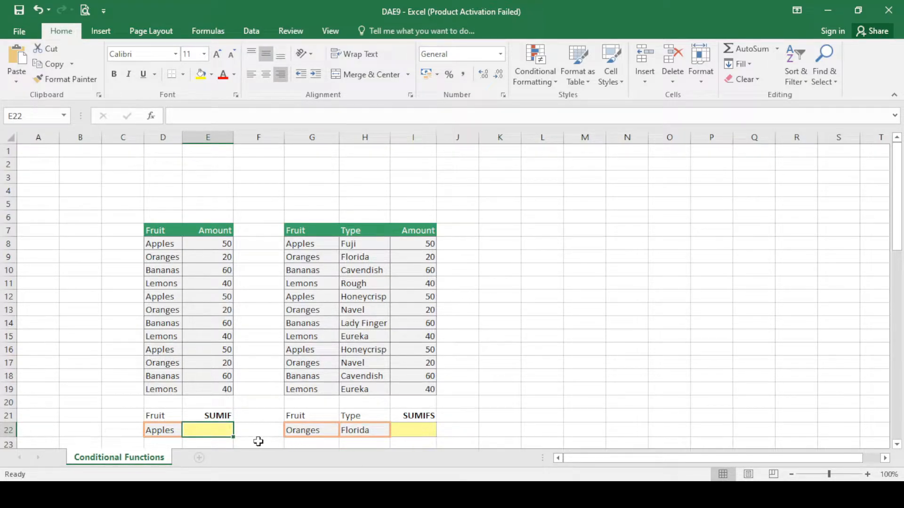
# Start a SUMIF formula in E22 with the Fruit column D8:D19 as the criteria range.
pyautogui.doubleClick(214, 433)
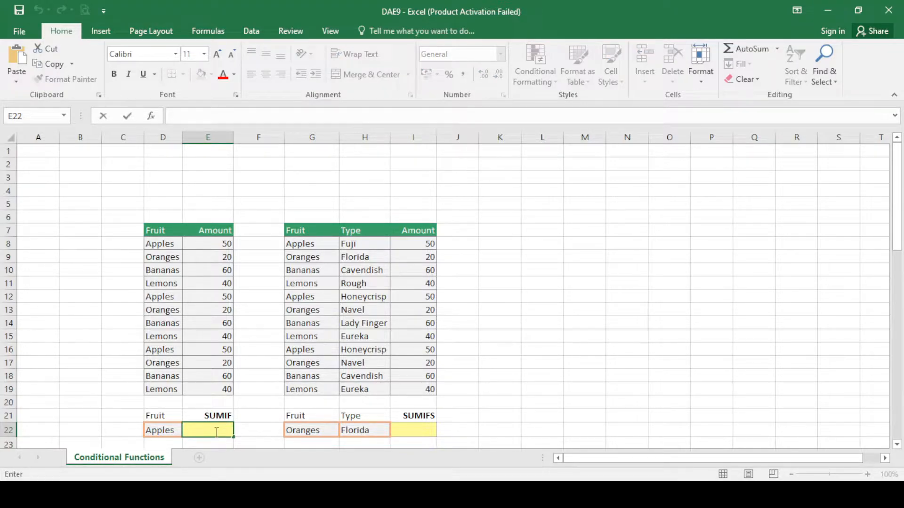
pyautogui.write('=')
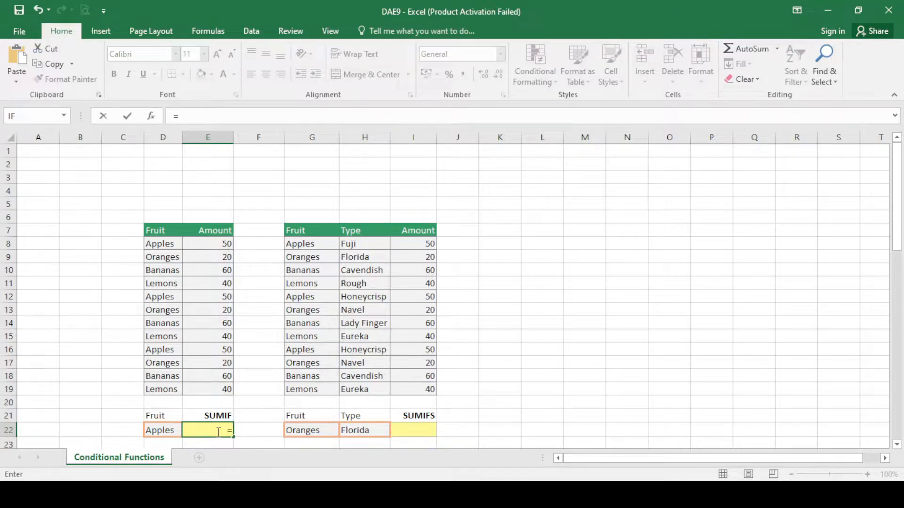
pyautogui.write('sum')
pyautogui.press('Down')
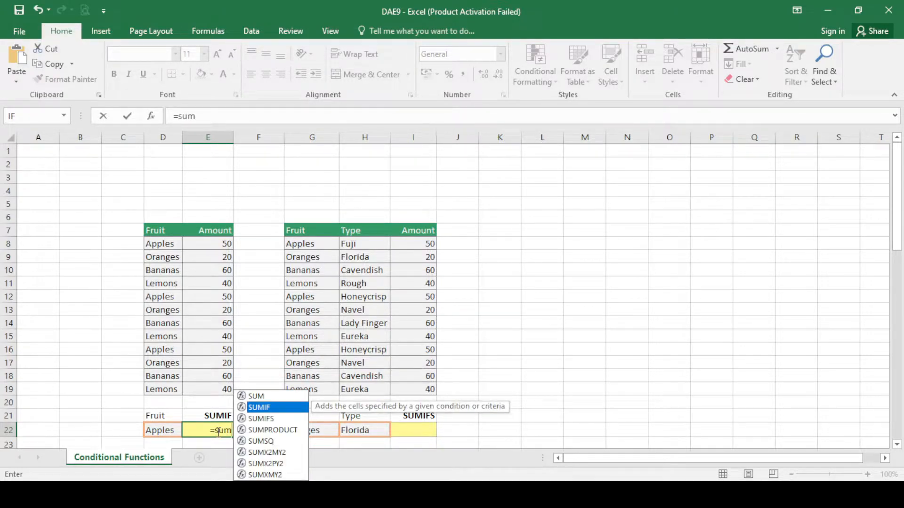
pyautogui.press('Tab')
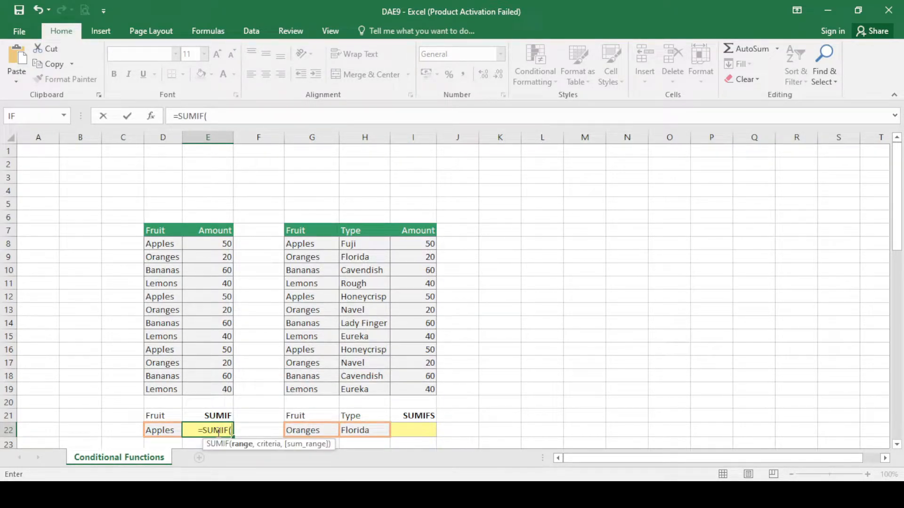
pyautogui.click(170, 245)
pyautogui.moveTo(169, 245); pyautogui.dragTo(166, 385)
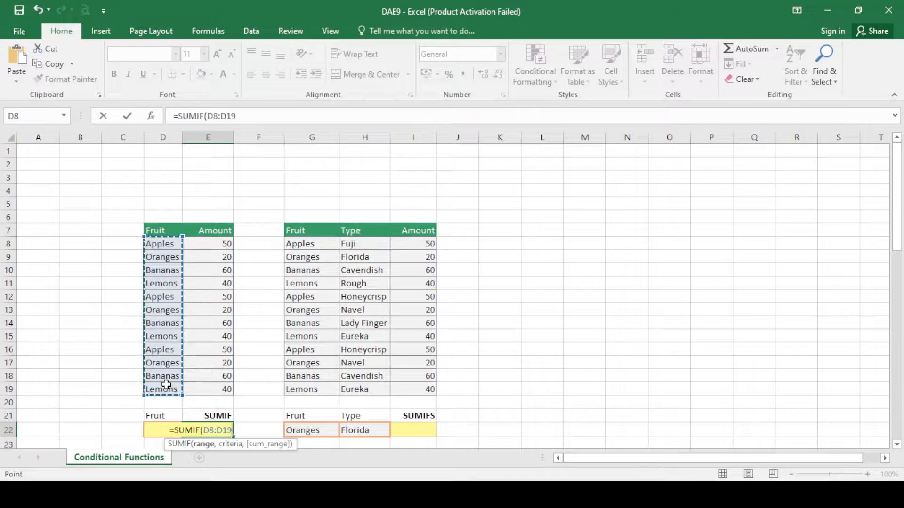
# Complete the SUMIF formula in E22 with D22 as the criterion and E8:E19 as the sum range.
pyautogui.write(',')
pyautogui.click(134, 427)
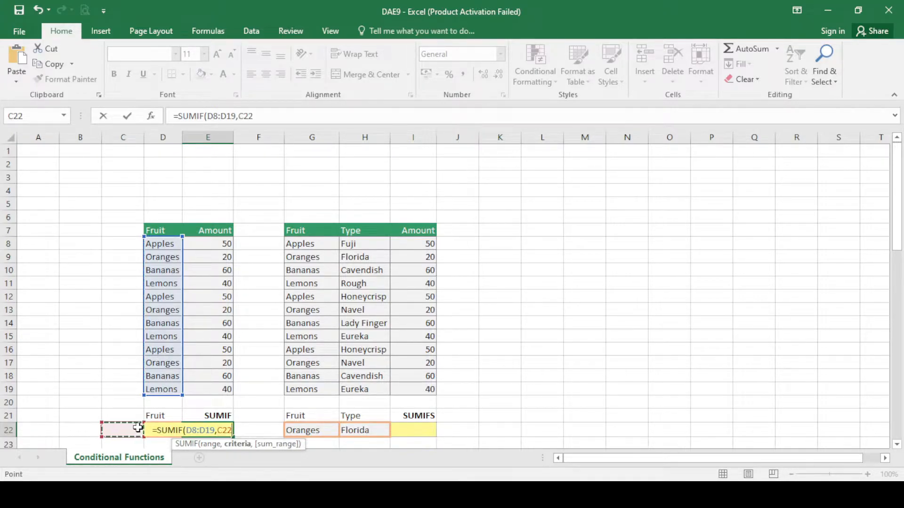
pyautogui.press('Right')
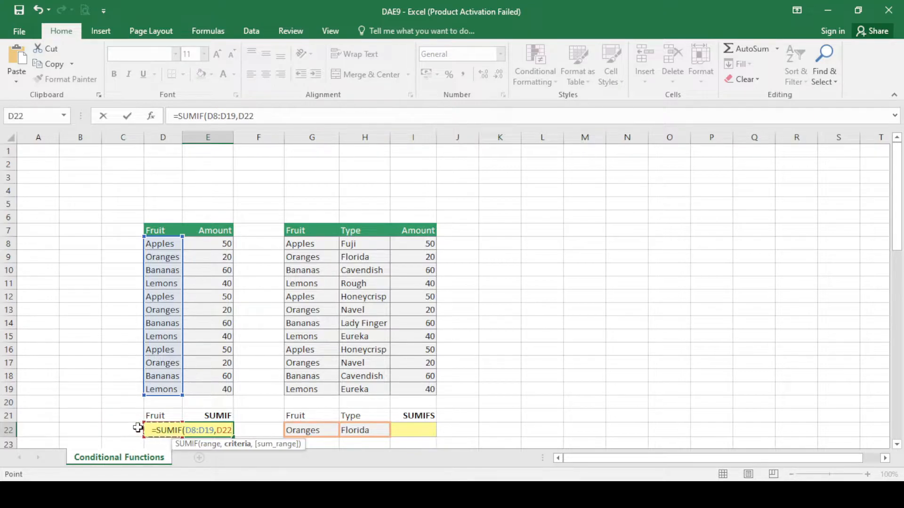
pyautogui.write(',')
pyautogui.moveTo(227, 243); pyautogui.dragTo(225, 392)
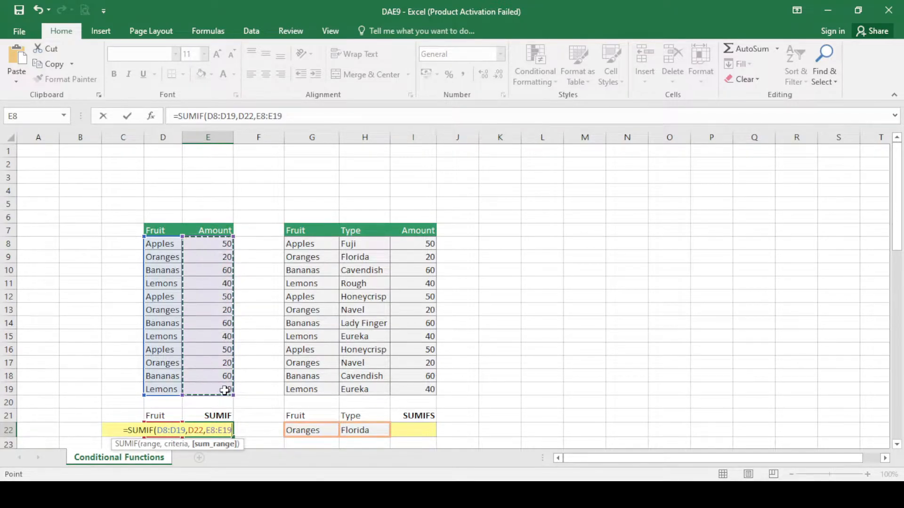
pyautogui.write(')')
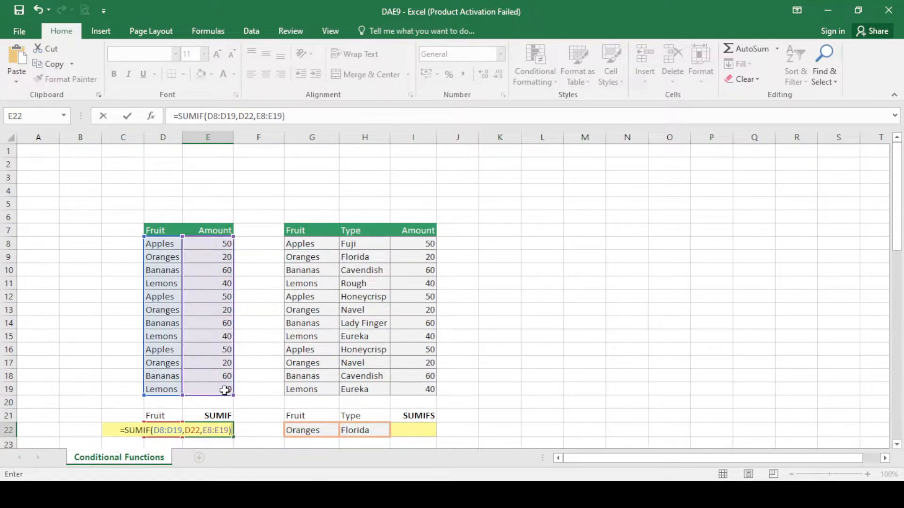
pyautogui.press('Return')
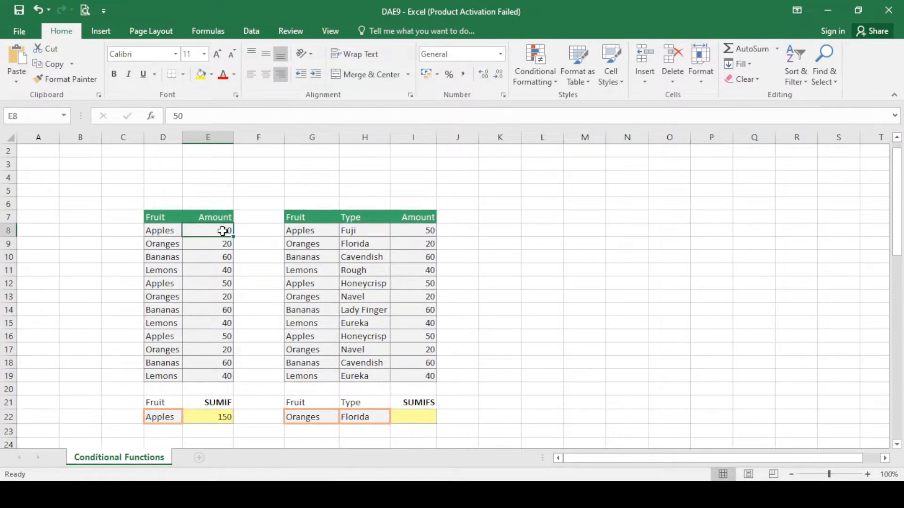
# Check the Apples amounts in the first table against the SUMIF result and review the formula's arguments in E22.
pyautogui.click(235, 283)
pyautogui.click(229, 283)
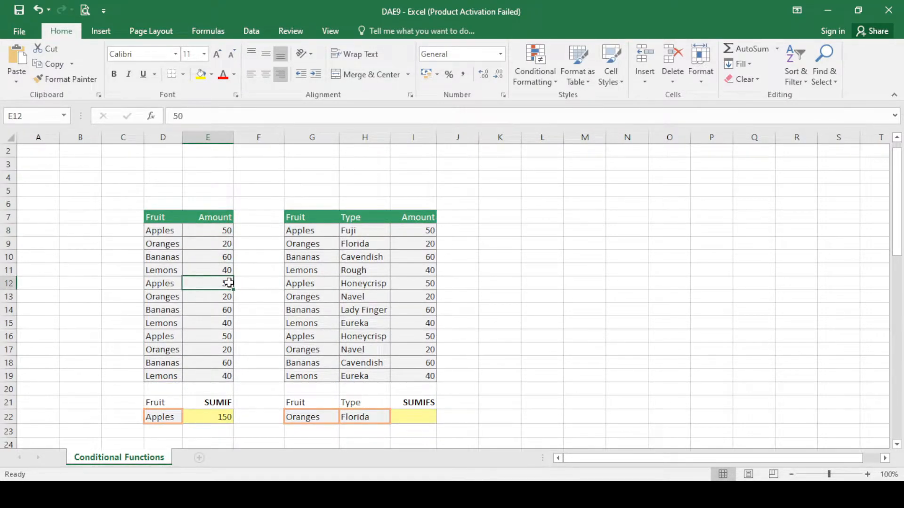
pyautogui.click(222, 336)
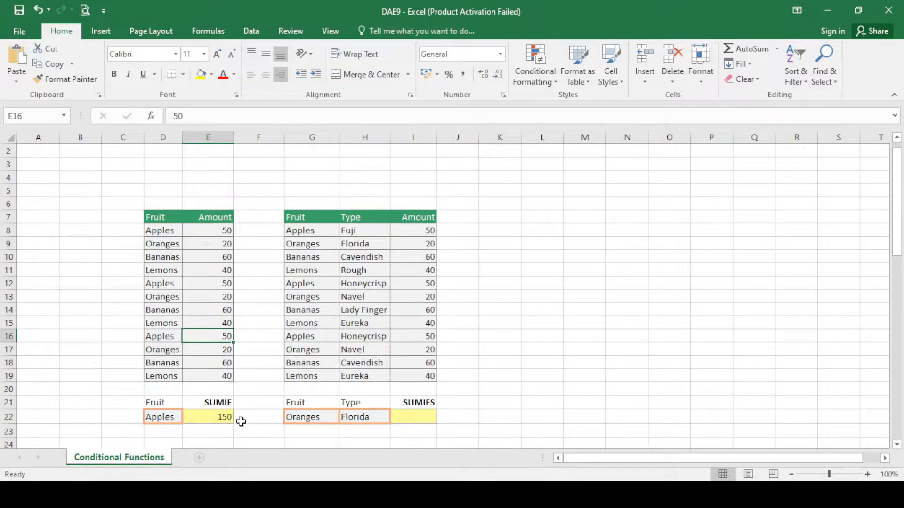
pyautogui.click(214, 418)
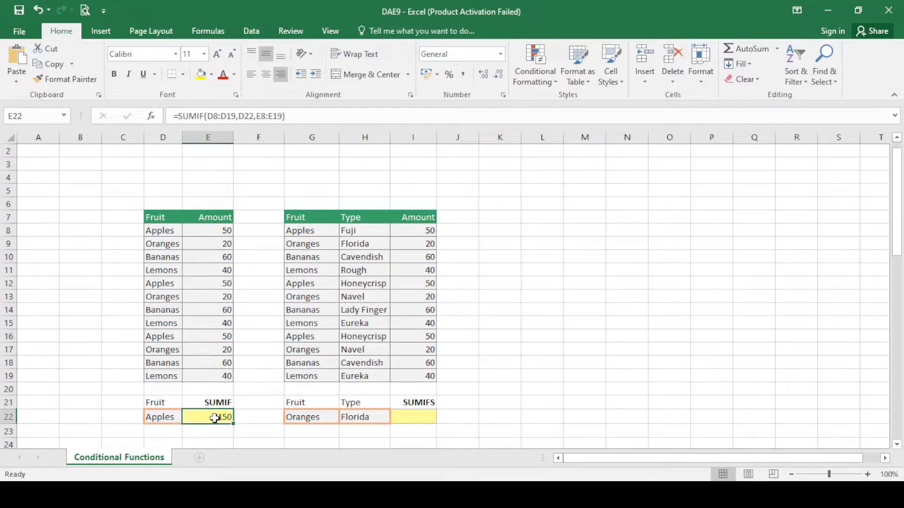
pyautogui.click(282, 115)
pyautogui.write(',')
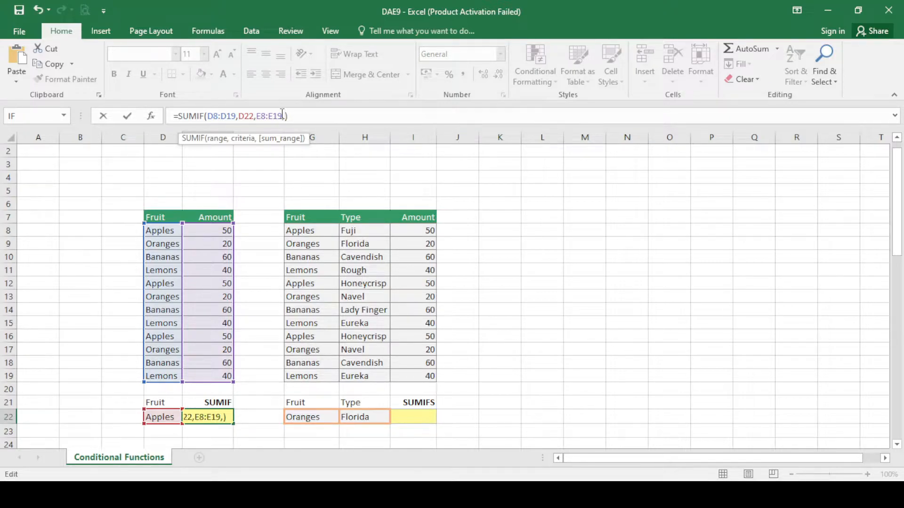
pyautogui.press('BackSpace')
# Start a SUMIFS formula in I22 with the Amount column I8:I19 as the sum range.
pyautogui.click(416, 415)
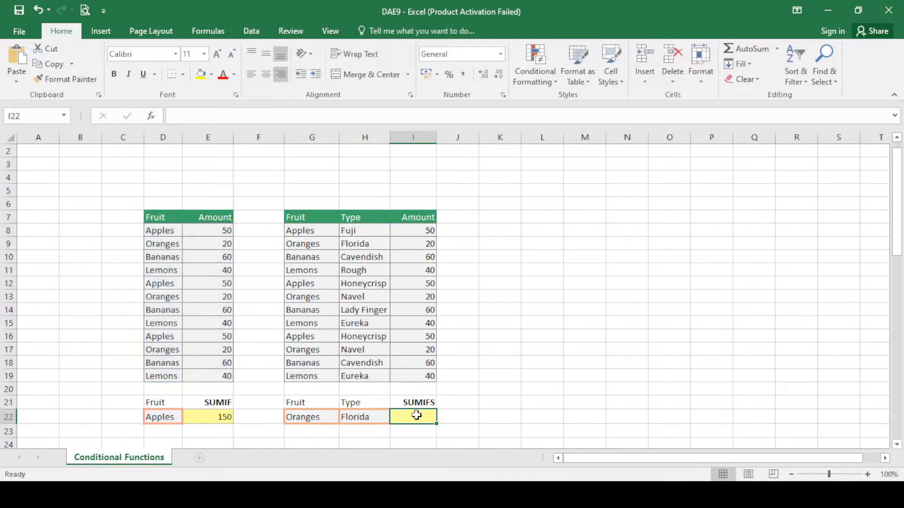
pyautogui.write('=')
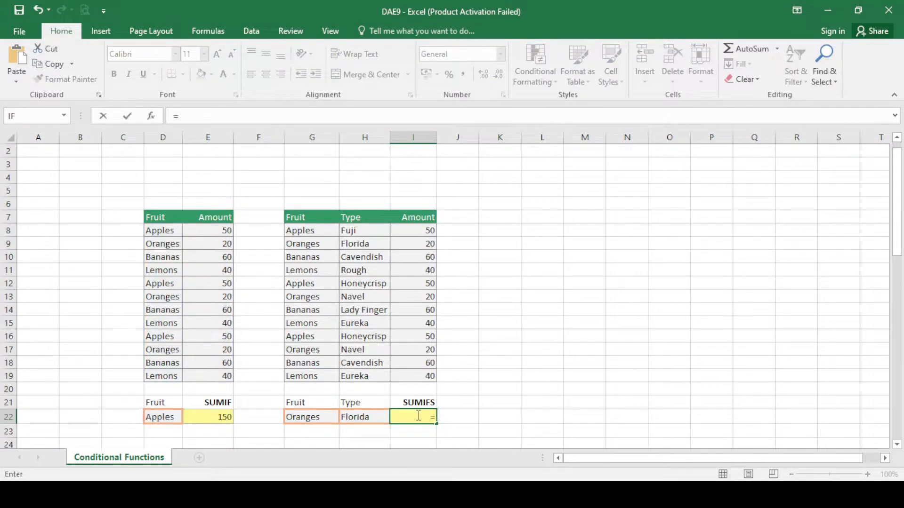
pyautogui.write('su')
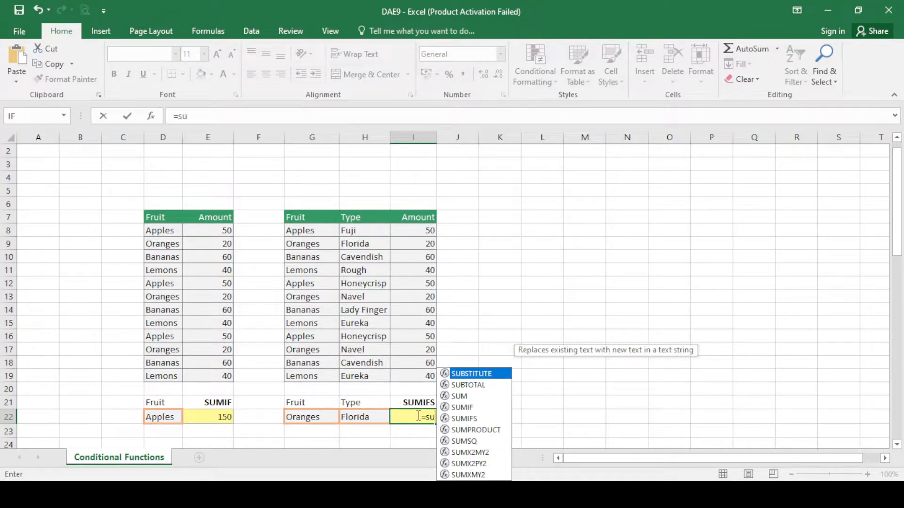
pyautogui.press('Down')
pyautogui.press('Down')
pyautogui.press('Down')
pyautogui.press('Down')
pyautogui.press('Tab')
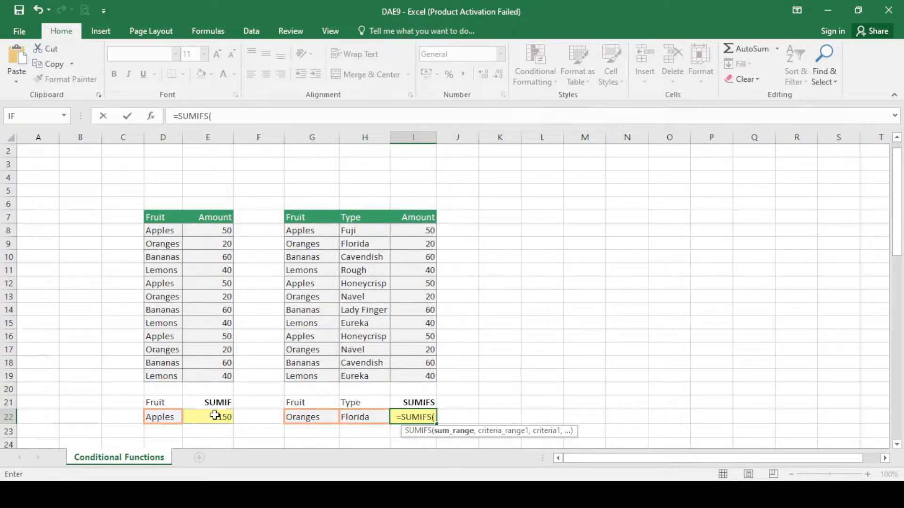
pyautogui.moveTo(427, 230); pyautogui.dragTo(414, 370)
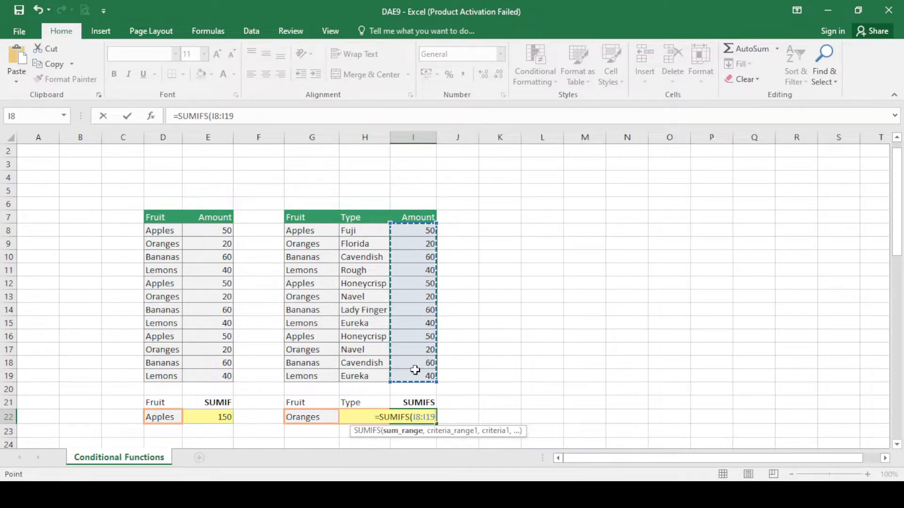
# Add the first SUMIFS condition using the Fruit range G8:G19 and G22 as its criterion.
pyautogui.write(',')
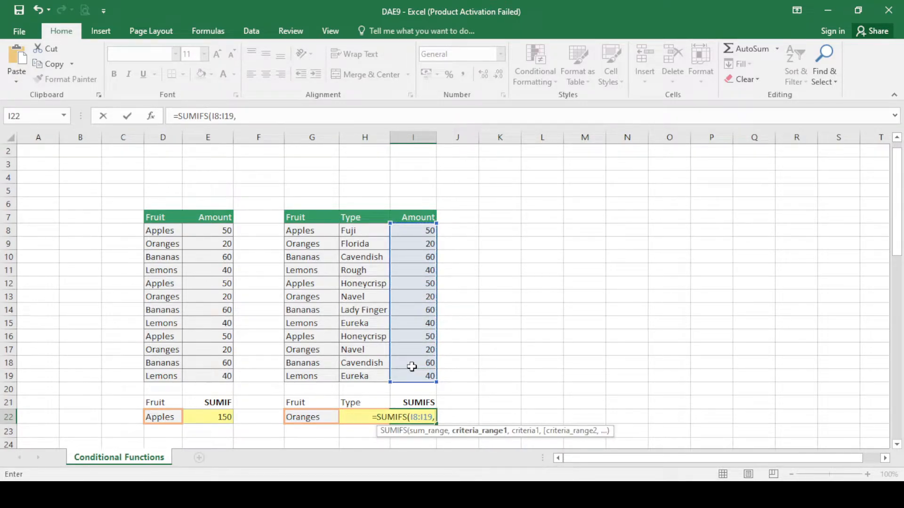
pyautogui.click(312, 231)
pyautogui.moveTo(312, 232); pyautogui.dragTo(309, 378)
pyautogui.write(',')
pyautogui.click(312, 417)
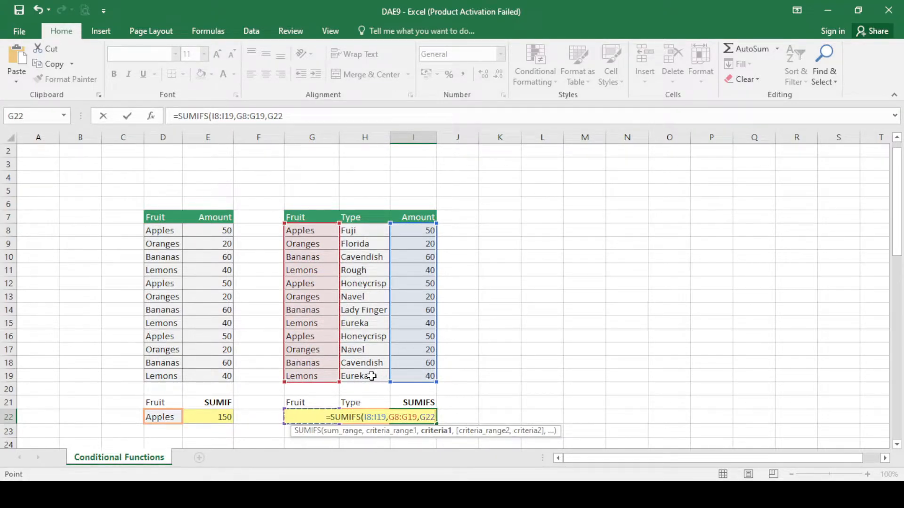
pyautogui.write(',')
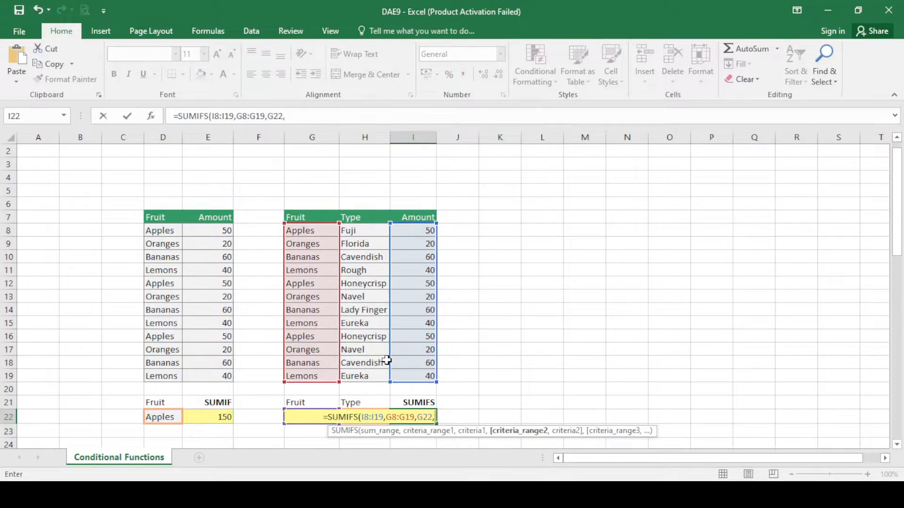
# Try to finish the SUMIFS formula with H22 directly after the Fruit condition.
pyautogui.moveTo(358, 231); pyautogui.dragTo(356, 385)
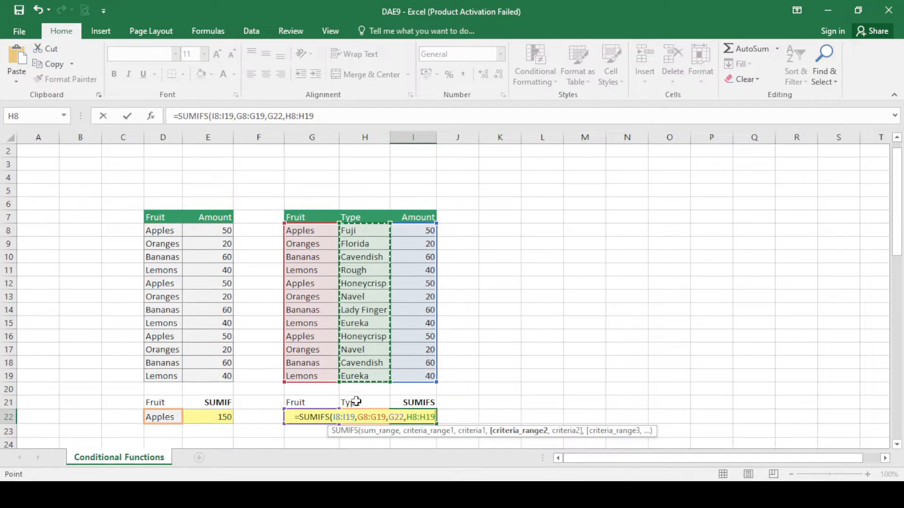
pyautogui.click(354, 403)
pyautogui.press('Down')
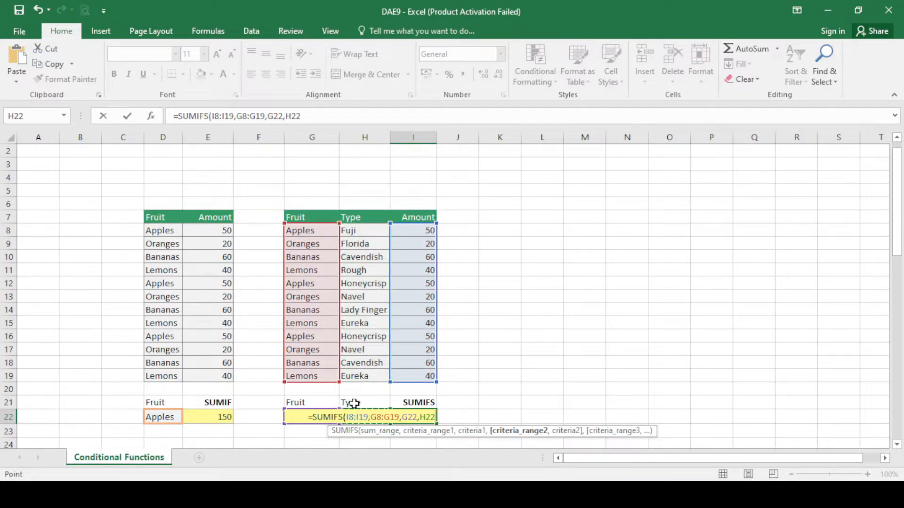
pyautogui.write(')')
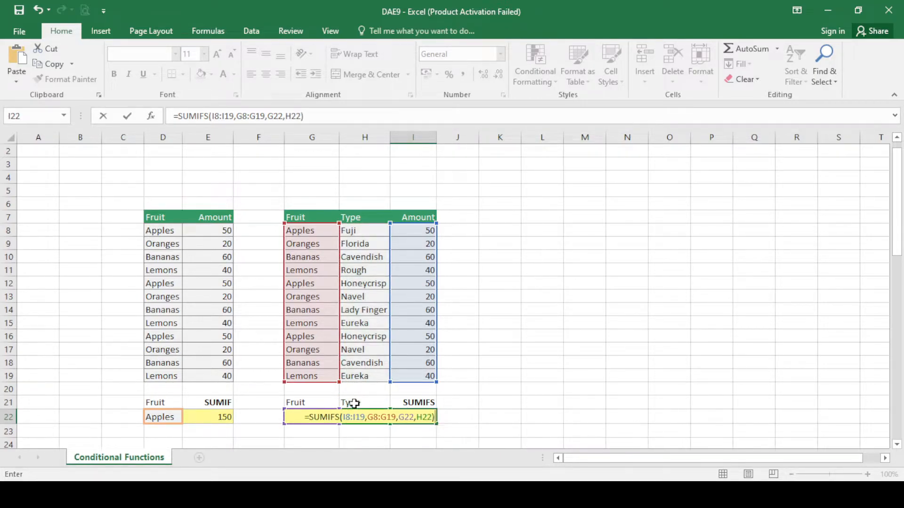
pyautogui.press('Return')
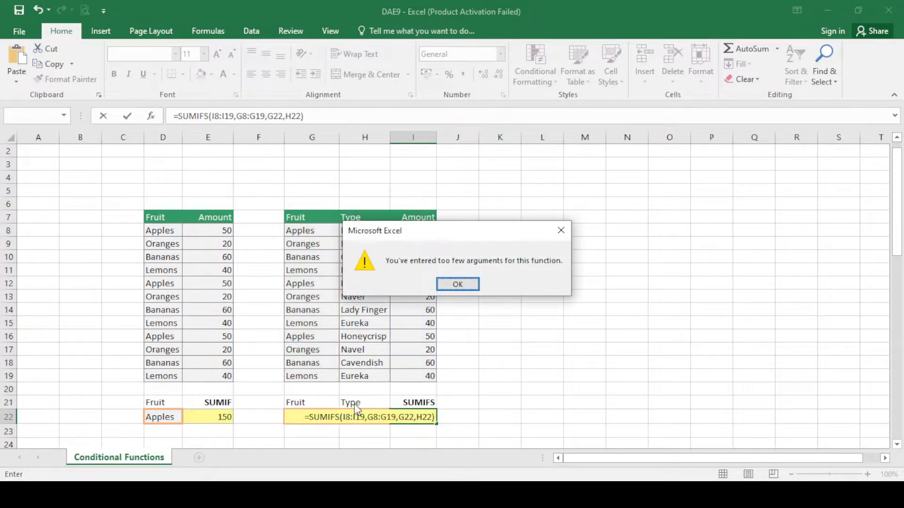
pyautogui.press('Return')
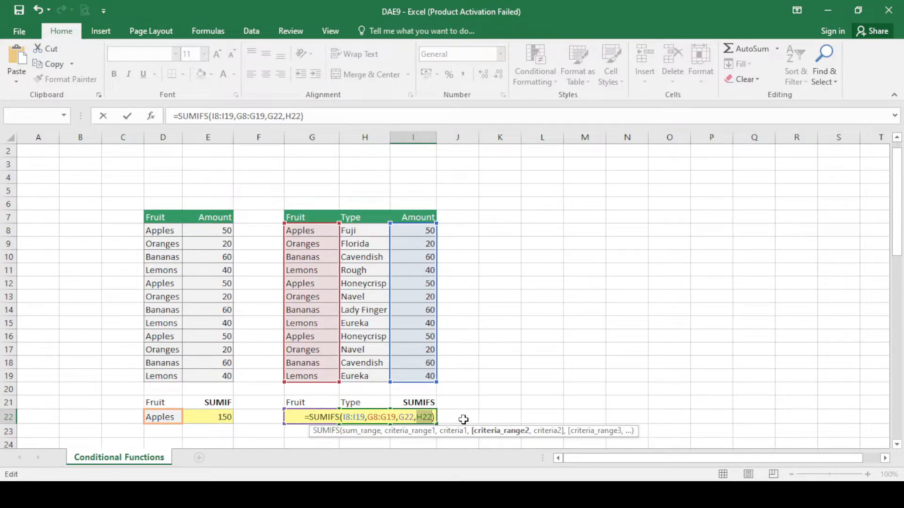
pyautogui.press('BackSpace')
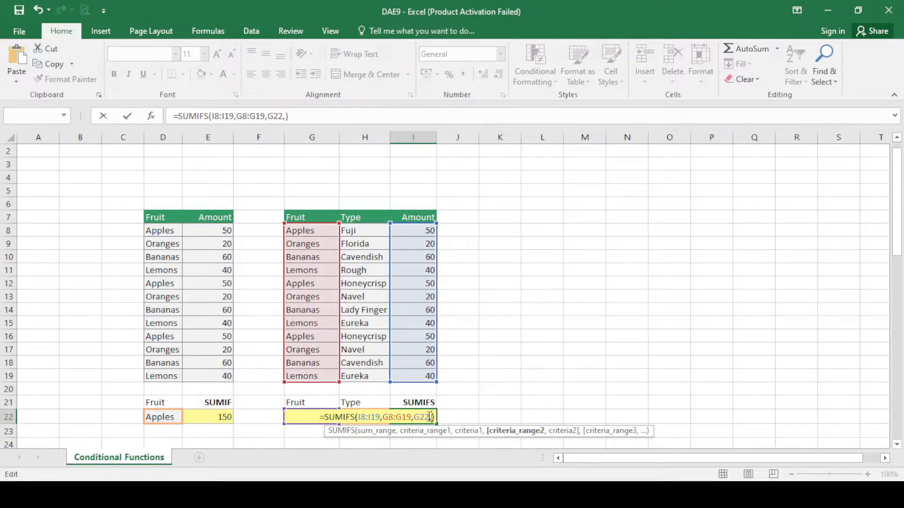
# Complete the SUMIFS formula with the Type range H8:H19 and criterion H22, accepting the proposed correction of the closing parenthesis.
pyautogui.moveTo(363, 232); pyautogui.dragTo(371, 373)
pyautogui.write(',')
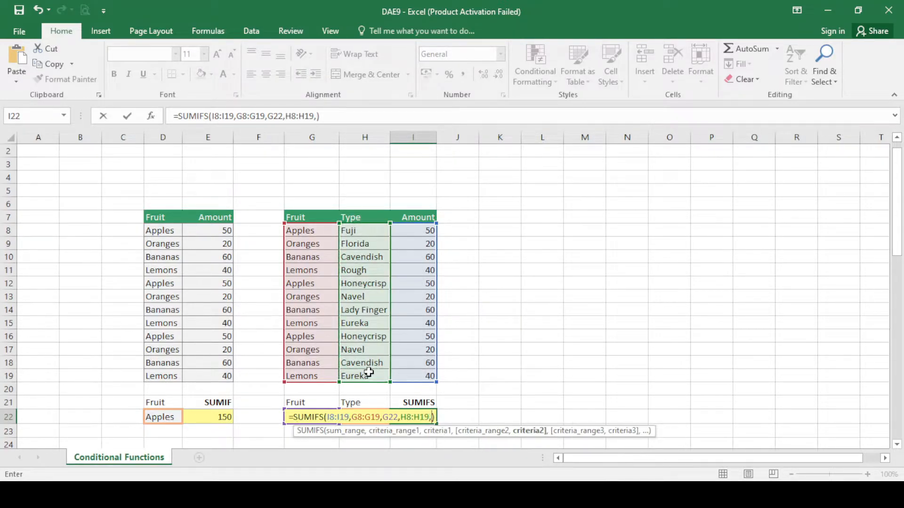
pyautogui.click(369, 401)
pyautogui.press('Down')
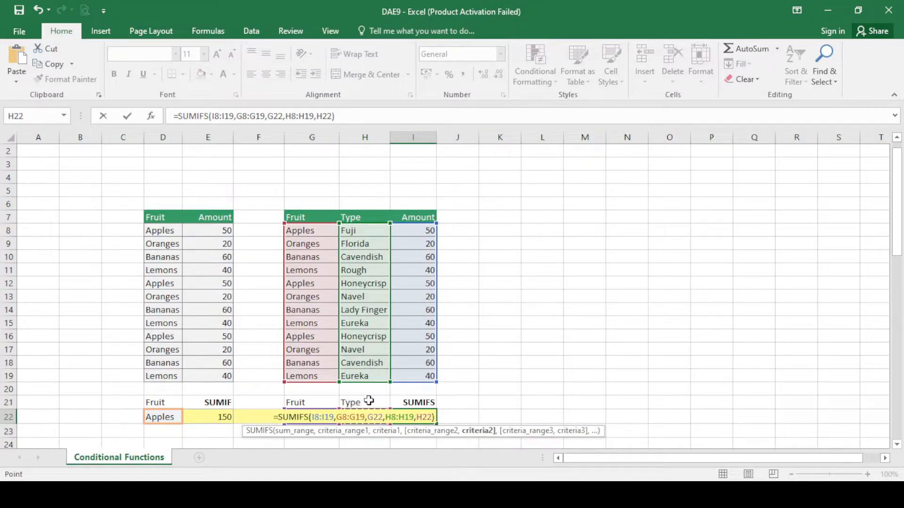
pyautogui.write(')')
pyautogui.press('Return')
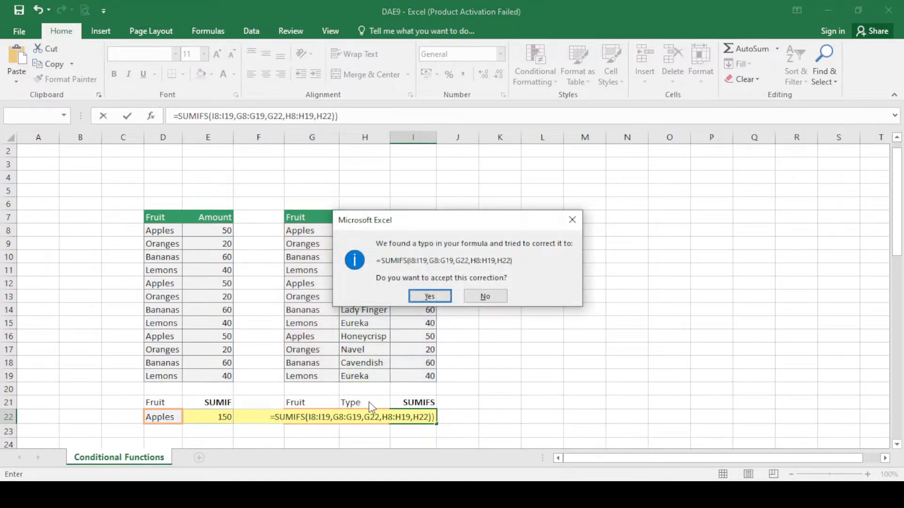
pyautogui.click(426, 300)
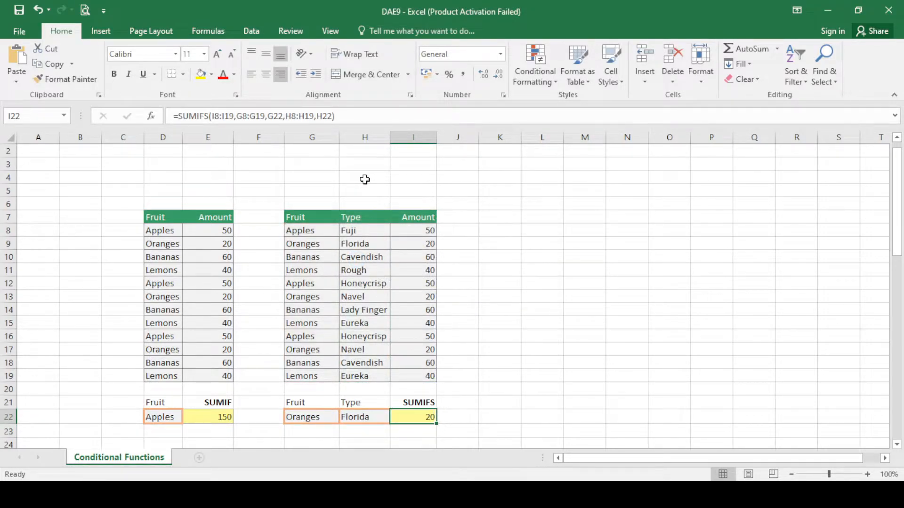
# Review the SUMIFS arguments in I22 and the Amount range I8:I19 that the formula sums.
pyautogui.doubleClick(417, 418)
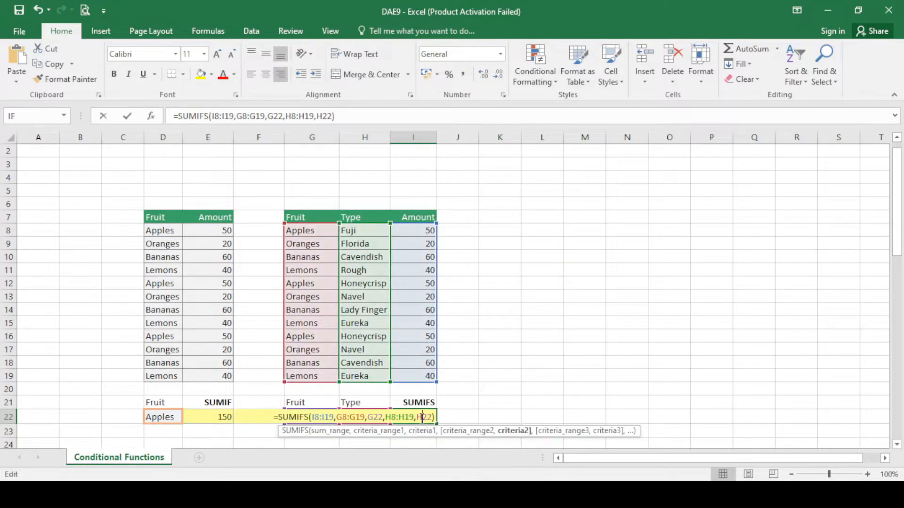
pyautogui.click(535, 393)
pyautogui.press('Escape')
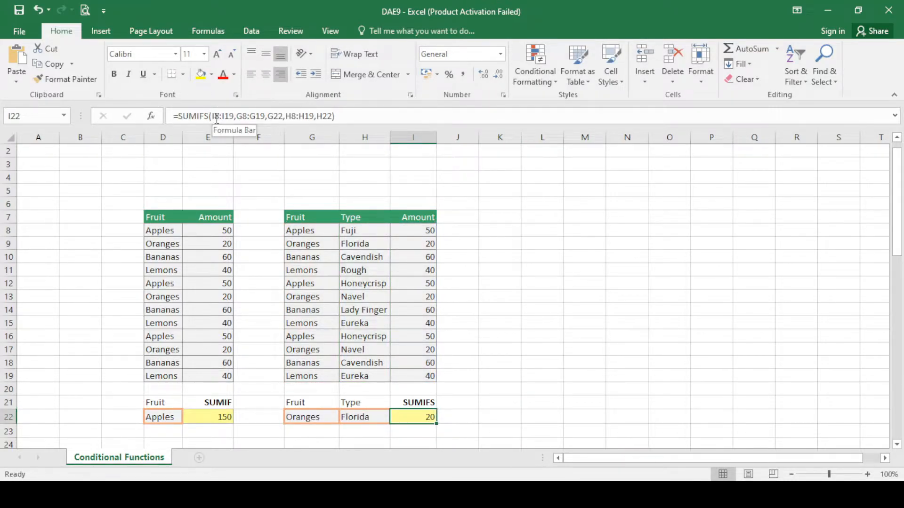
pyautogui.moveTo(424, 229); pyautogui.dragTo(419, 378)
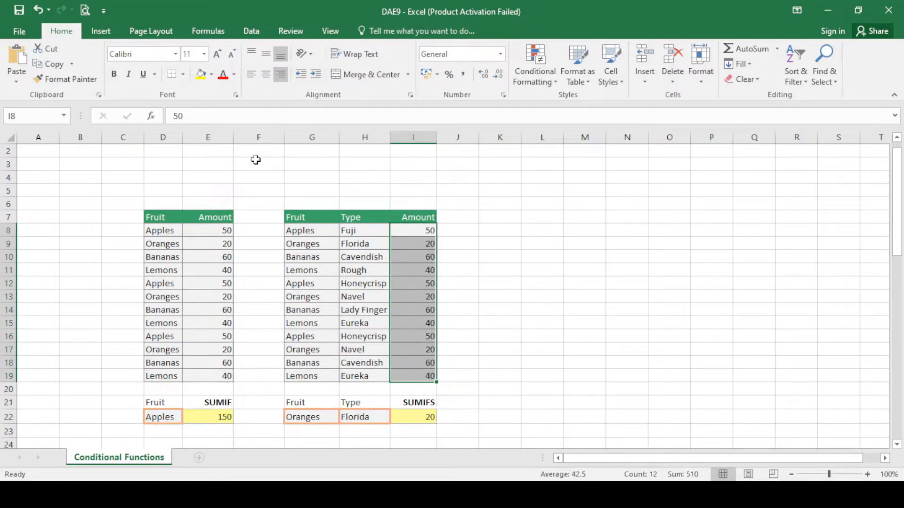
# Check the SUMIFS result in I22 against the Oranges rows and the Florida row of the Fruit, Type and Amount table.
pyautogui.click(489, 418)
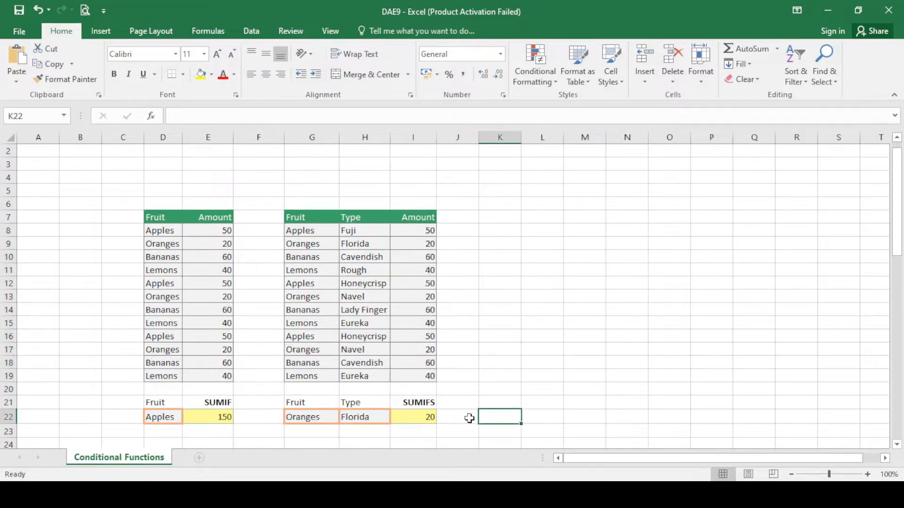
pyautogui.click(426, 419)
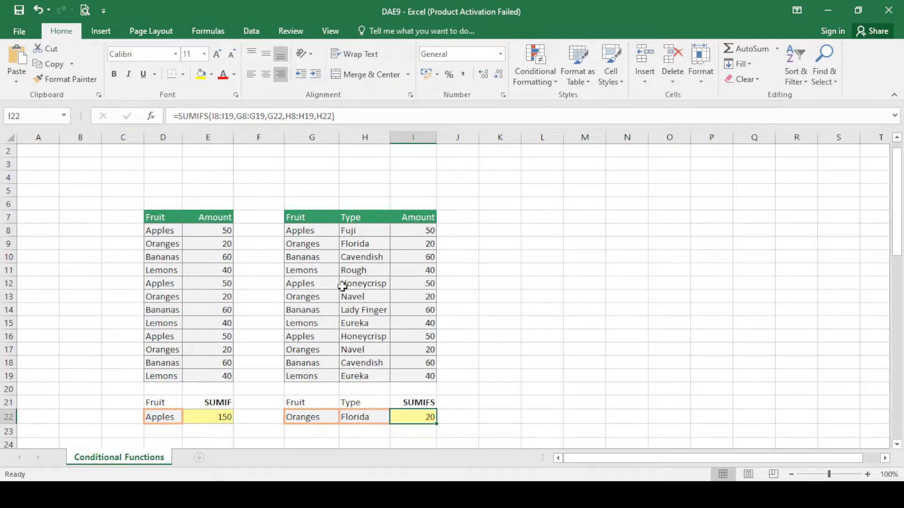
pyautogui.click(304, 244)
pyautogui.click(317, 301)
pyautogui.click(315, 348)
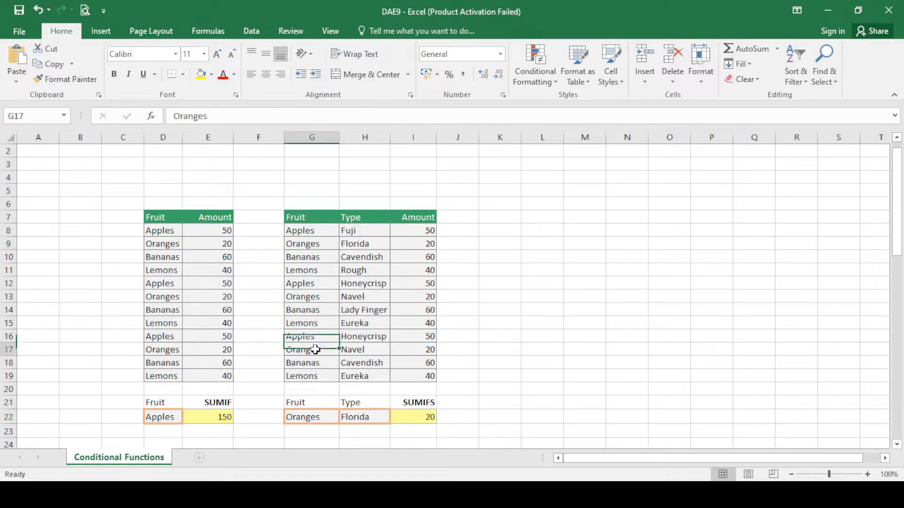
pyautogui.click(360, 244)
pyautogui.click(428, 245)
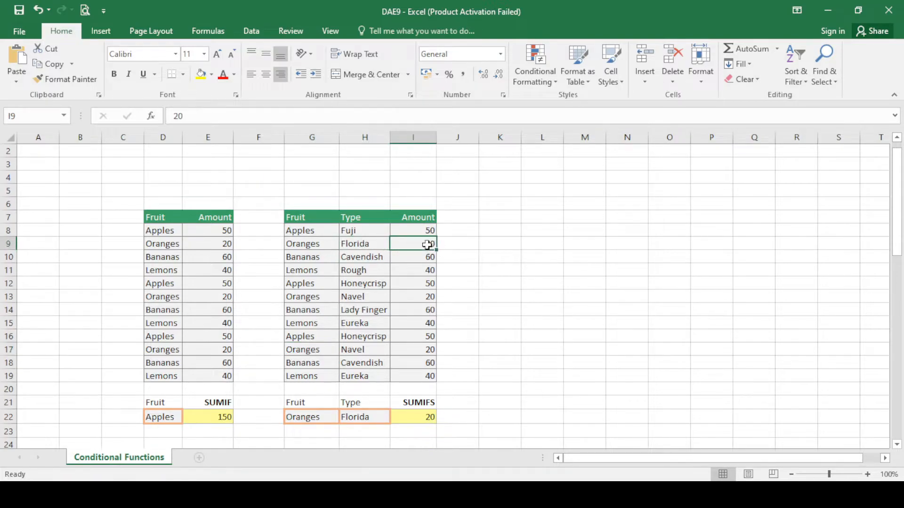
pyautogui.click(427, 419)
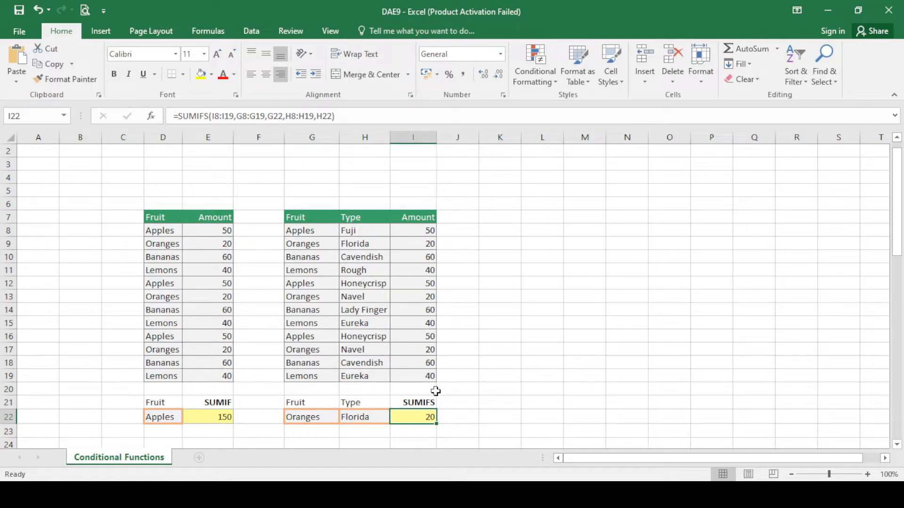
# Review the range and criteria arguments of the COUNTIF formula in E40.
pyautogui.scroll(-2, 314, 365)
pyautogui.scroll(-5, 314, 365)
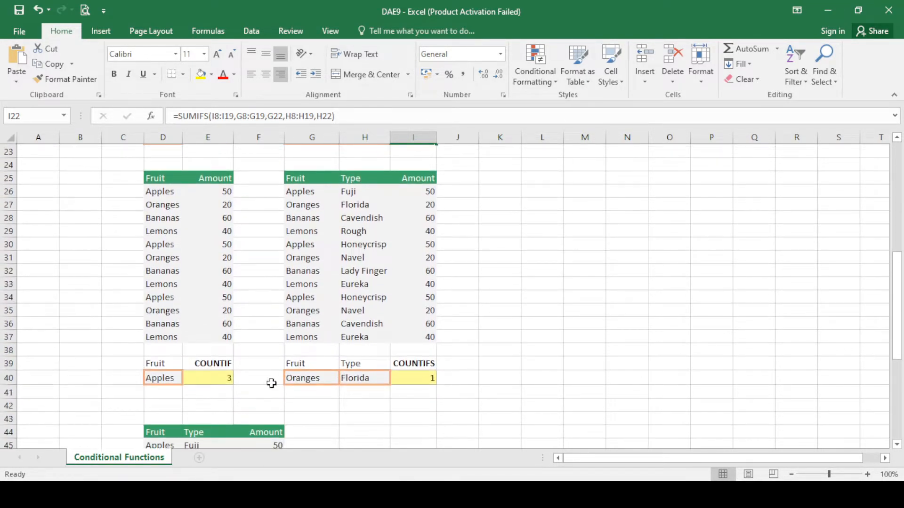
pyautogui.click(231, 379)
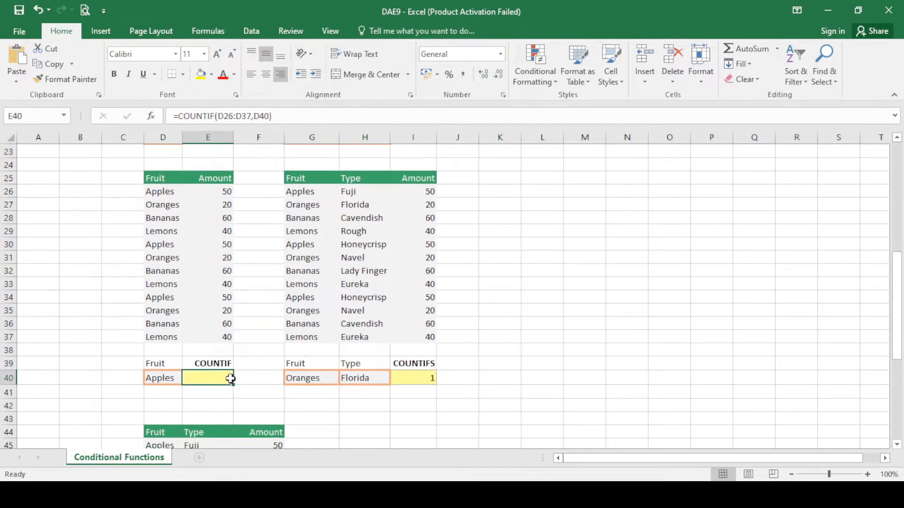
pyautogui.click(236, 116)
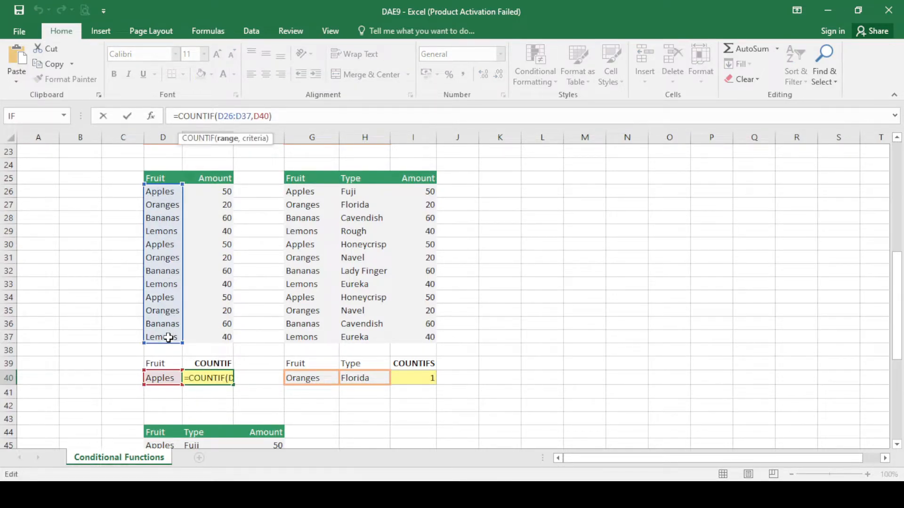
pyautogui.click(265, 116)
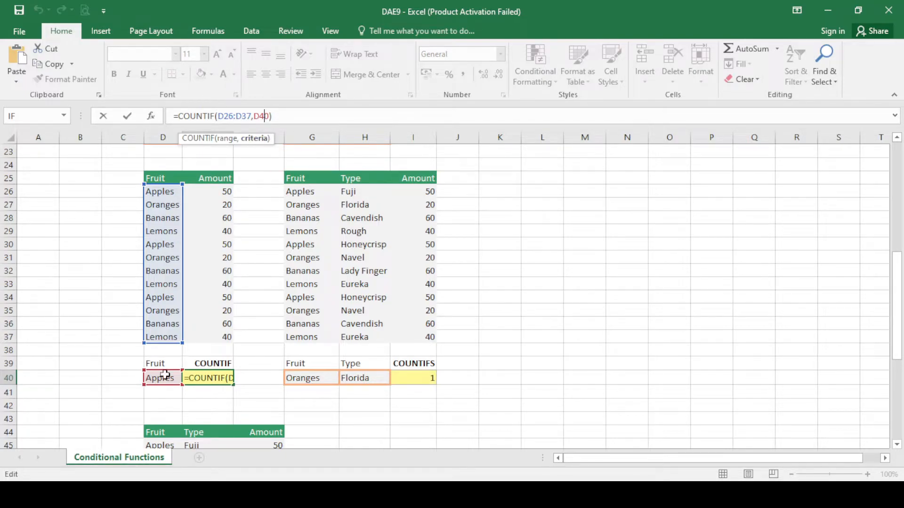
pyautogui.click(222, 405)
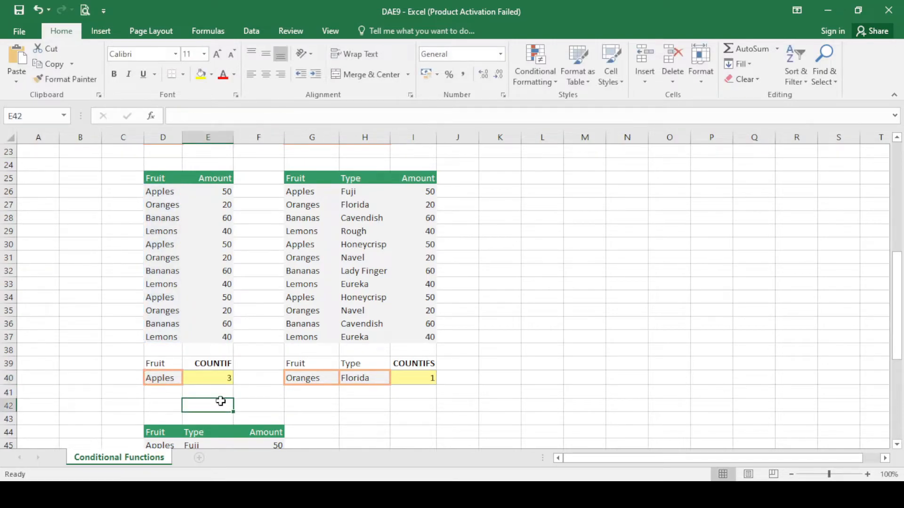
# Check the COUNTIF result in E40 against the Apples entries in the Fruit column D26:D37.
pyautogui.click(226, 377)
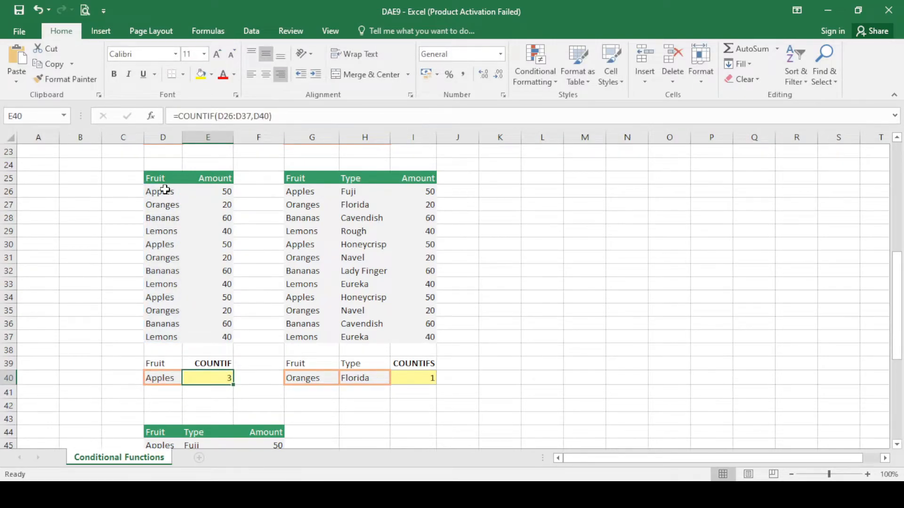
pyautogui.click(164, 191)
pyautogui.click(164, 218)
pyautogui.click(165, 244)
pyautogui.click(169, 297)
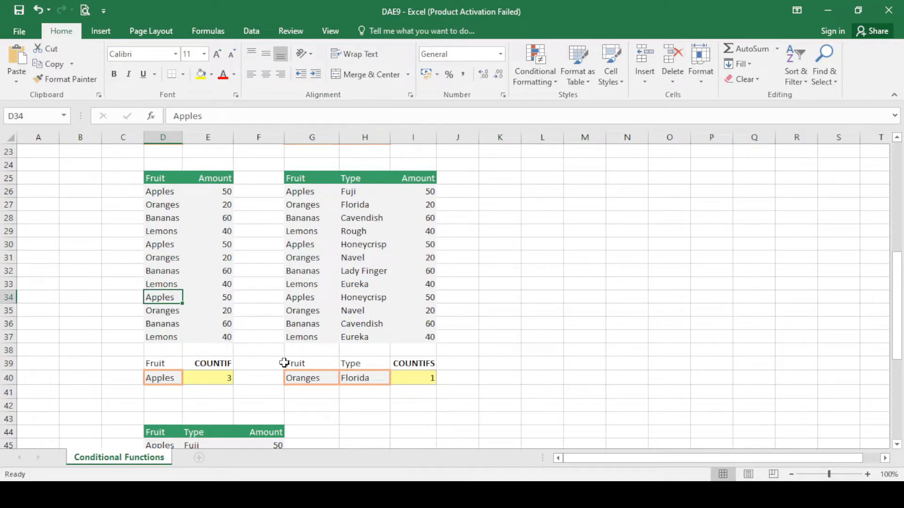
# Review the Fruit and Type criteria ranges and criteria of the COUNTIFS formula in I40.
pyautogui.click(427, 378)
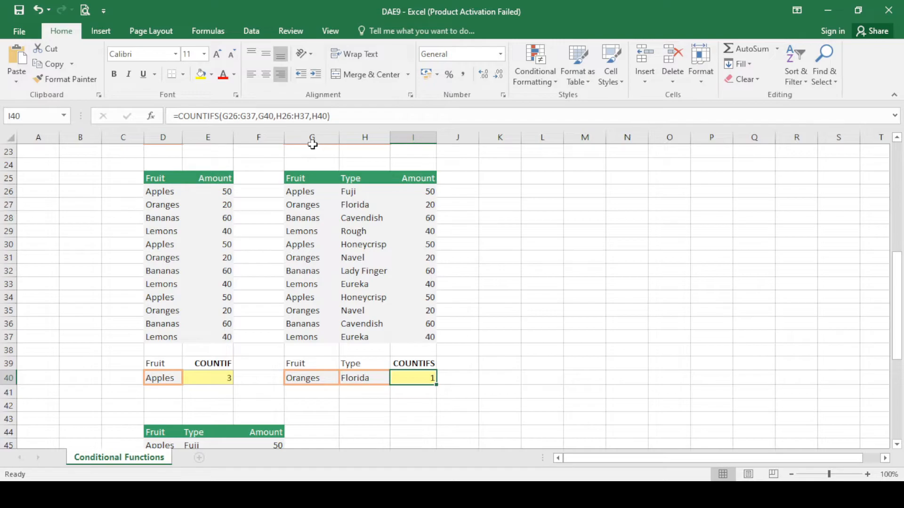
pyautogui.click(237, 118)
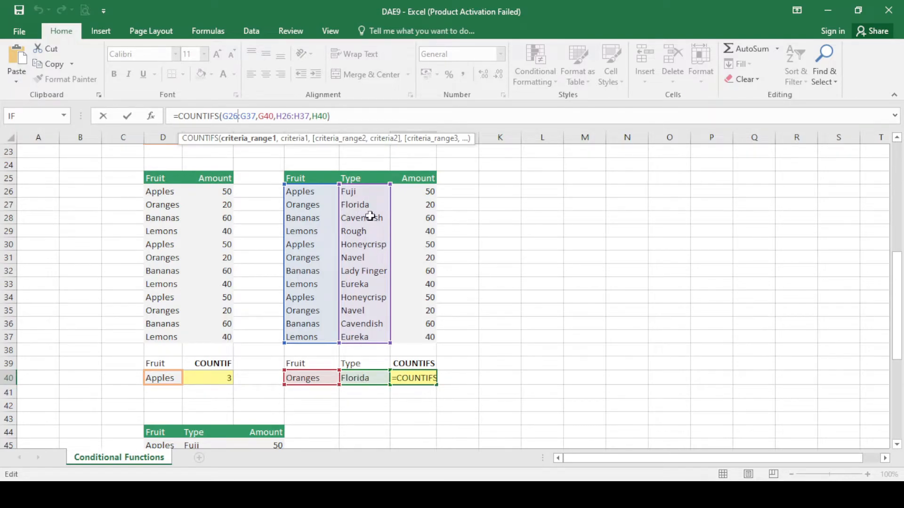
pyautogui.hotkey('ctrl', 'Return')
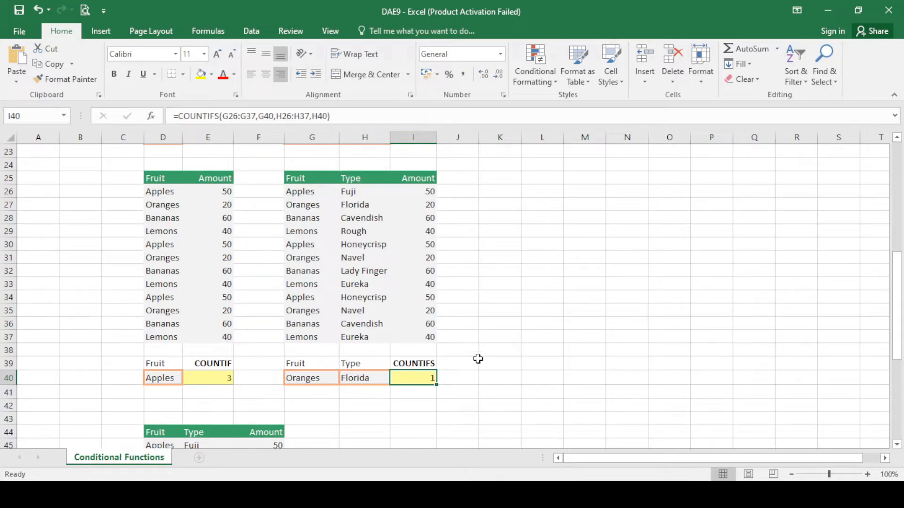
# Start an AVERAGEIF formula in F59 with the Fruit range D45:D56 as its criteria range.
pyautogui.scroll(-7, 463, 364)
pyautogui.click(280, 352)
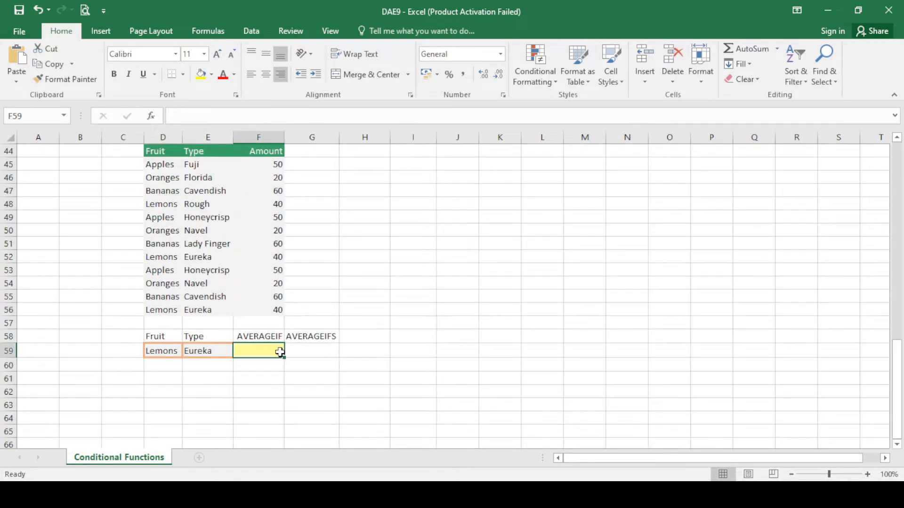
pyautogui.write('=aver')
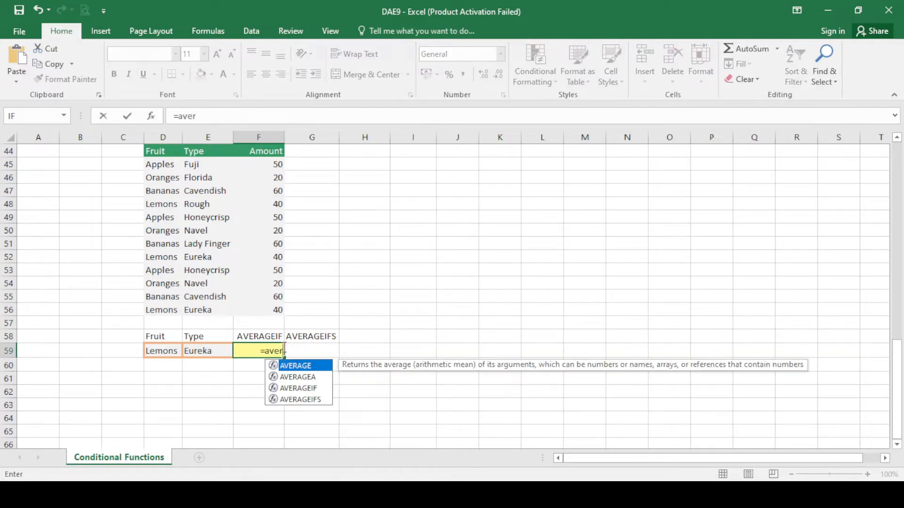
pyautogui.press('Down')
pyautogui.press('Down')
pyautogui.press('Tab')
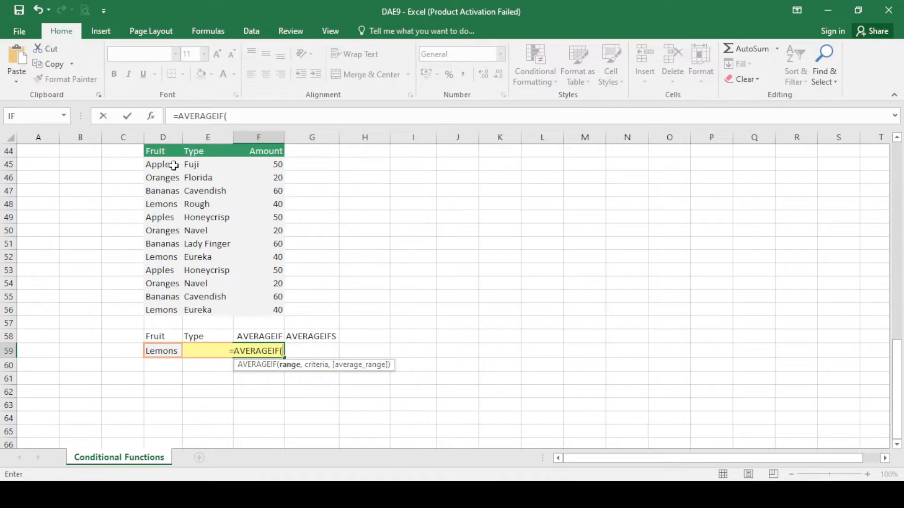
pyautogui.moveTo(273, 165); pyautogui.dragTo(278, 307)
pyautogui.moveTo(169, 167); pyautogui.dragTo(177, 313)
pyautogui.write(',')
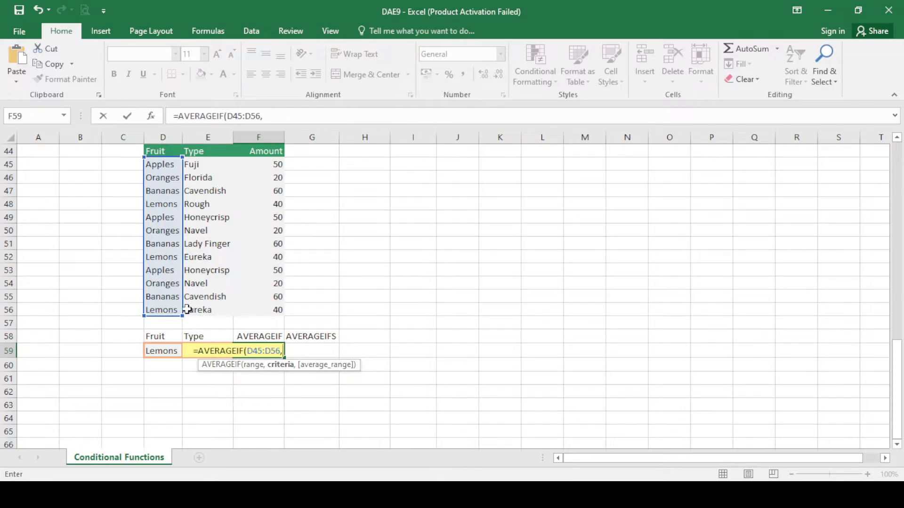
# Complete the AVERAGEIF formula with criterion D59 and the Amount range F45:F56 as the average range.
pyautogui.click(172, 353)
pyautogui.write(',')
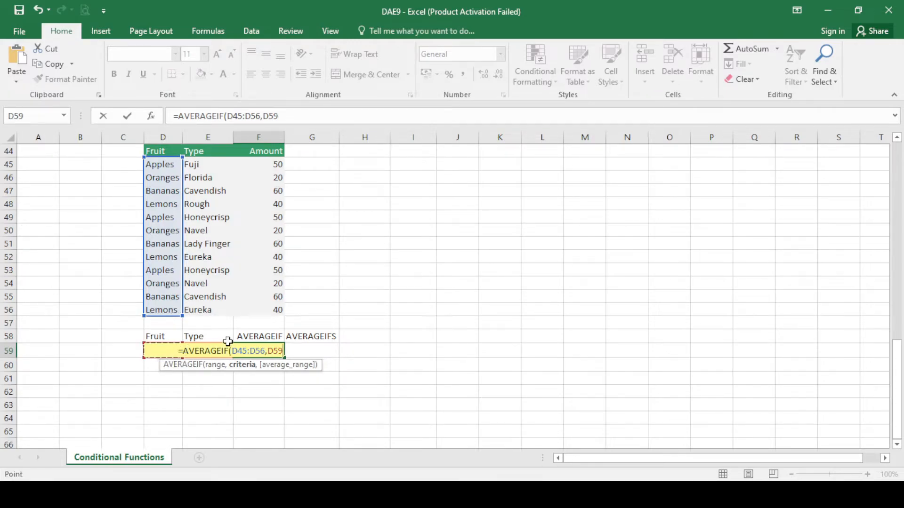
pyautogui.moveTo(276, 164); pyautogui.dragTo(267, 306)
pyautogui.write(')')
pyautogui.press('Return')
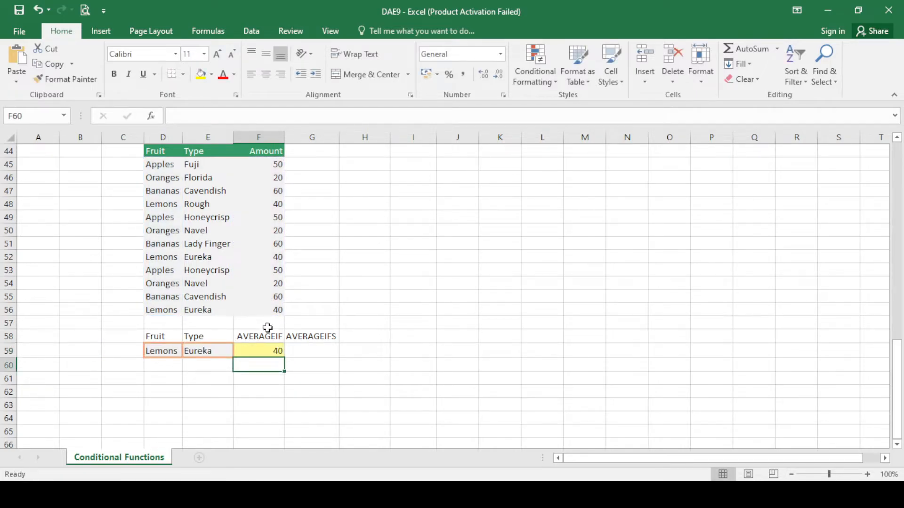
# Check the AVERAGEIF result in F59 against the Lemons rows in the Fruit column.
pyautogui.click(282, 349)
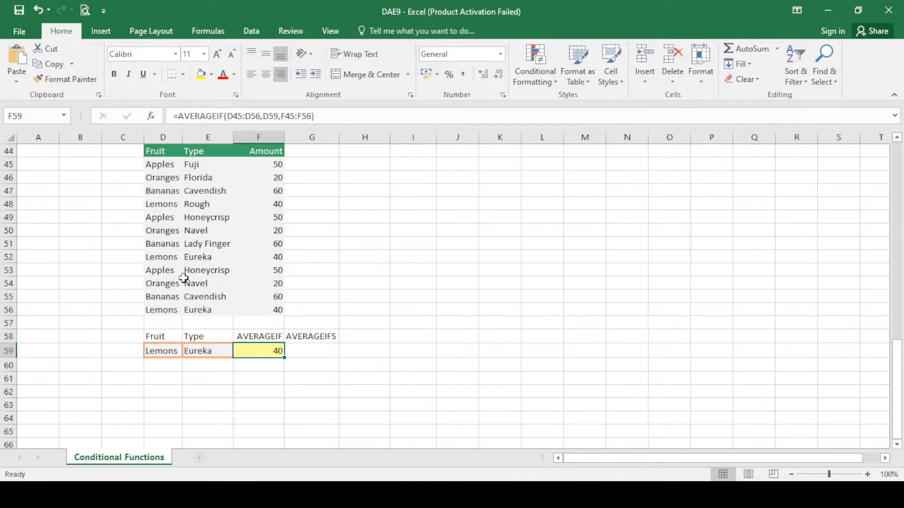
pyautogui.click(164, 203)
pyautogui.click(161, 257)
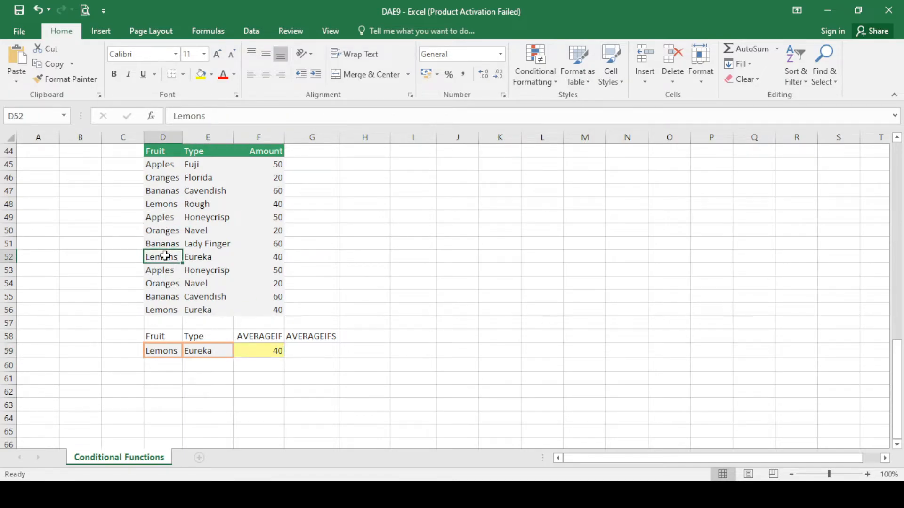
pyautogui.click(162, 309)
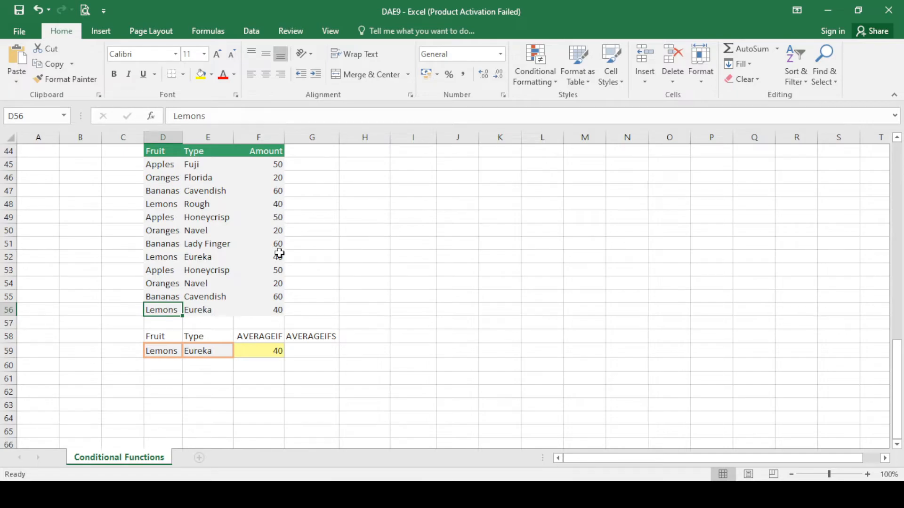
pyautogui.click(267, 350)
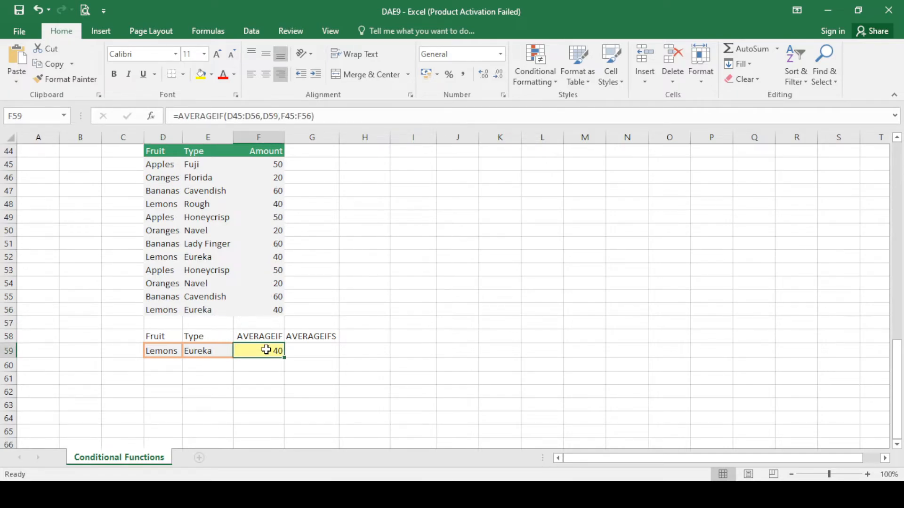
# Start an AVERAGEIFS formula in G59 with the Amount range F45:F56 as the average range.
pyautogui.click(314, 348)
pyautogui.write('=')
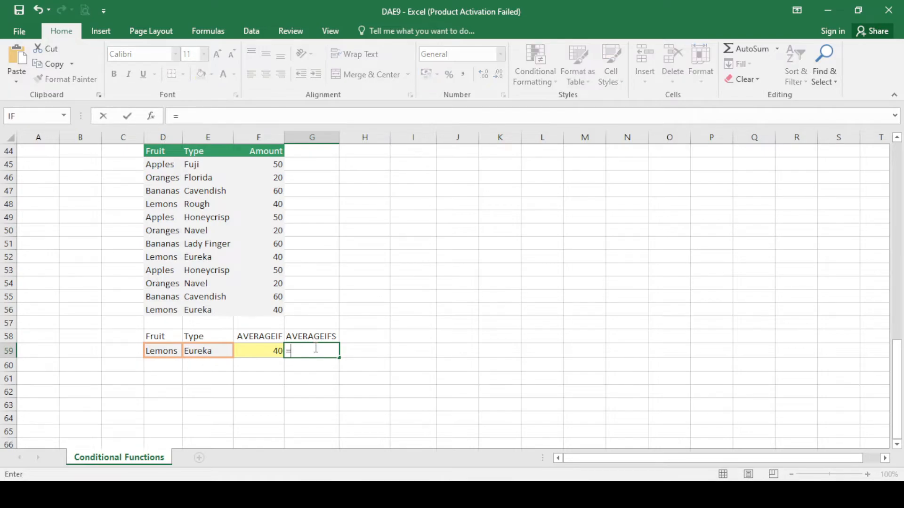
pyautogui.write('aver')
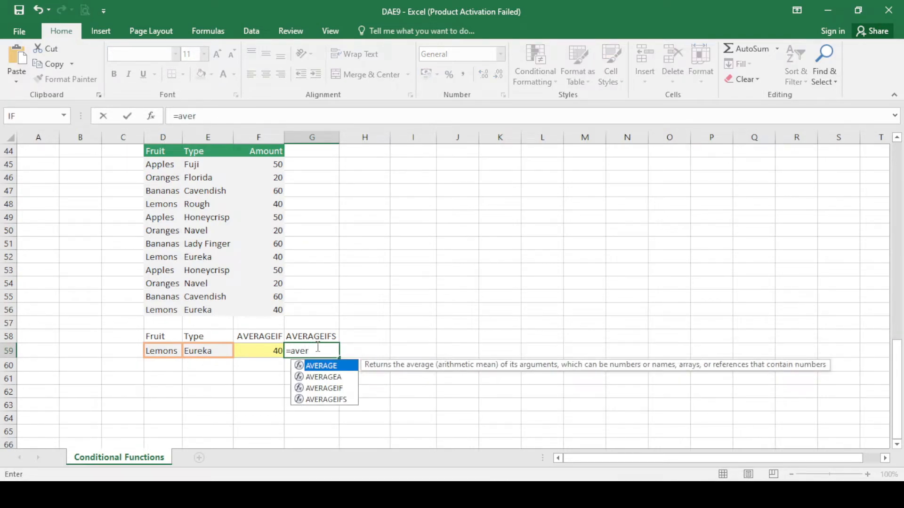
pyautogui.press('Down')
pyautogui.press('Down')
pyautogui.press('Down')
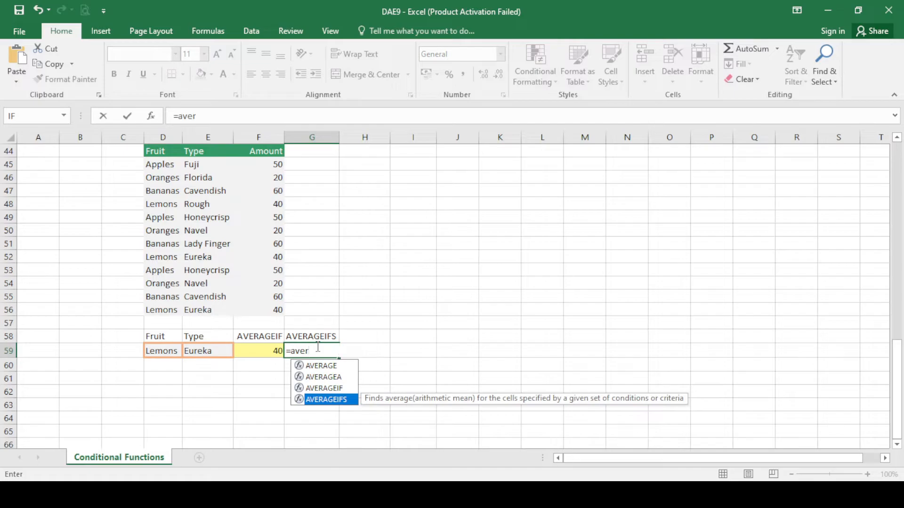
pyautogui.press('Tab')
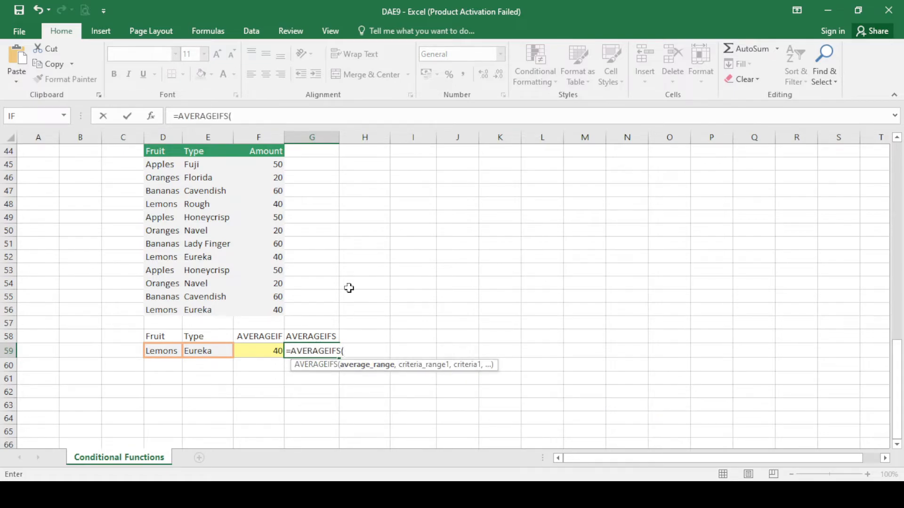
pyautogui.moveTo(266, 165); pyautogui.dragTo(262, 300)
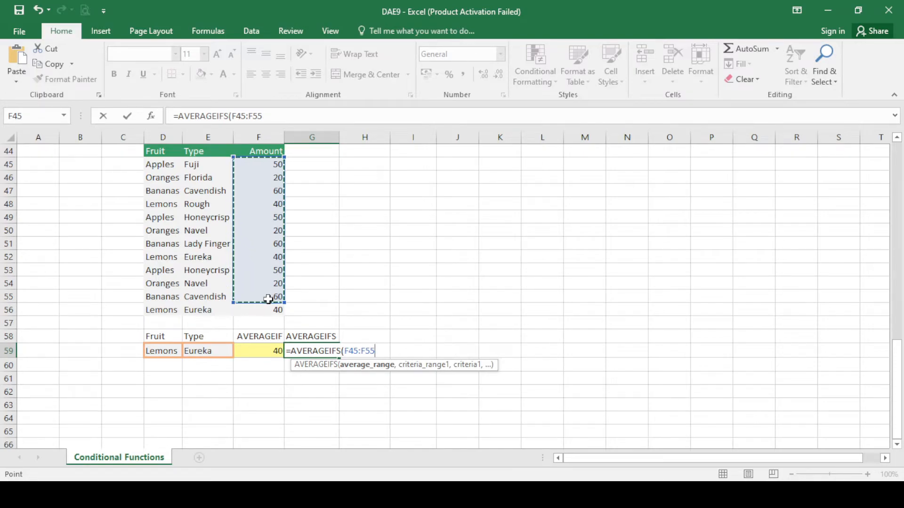
pyautogui.moveTo(284, 303); pyautogui.dragTo(285, 315)
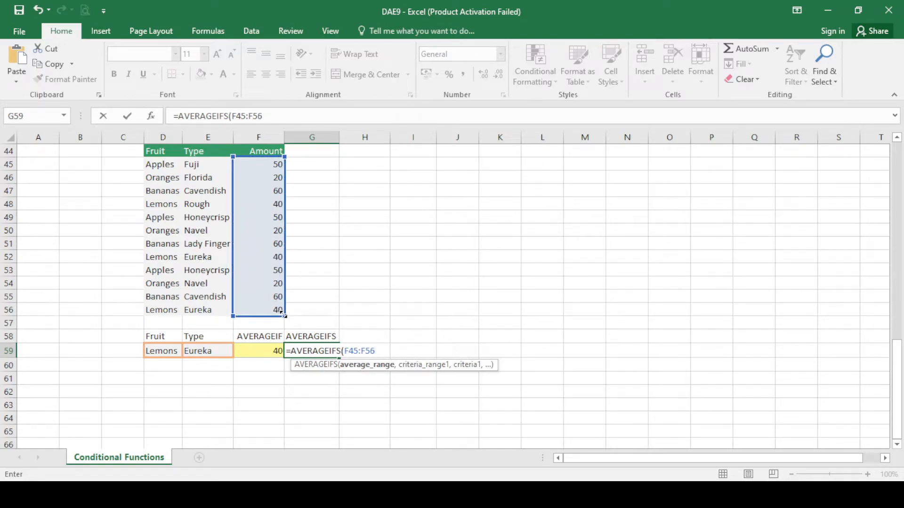
pyautogui.write(',')
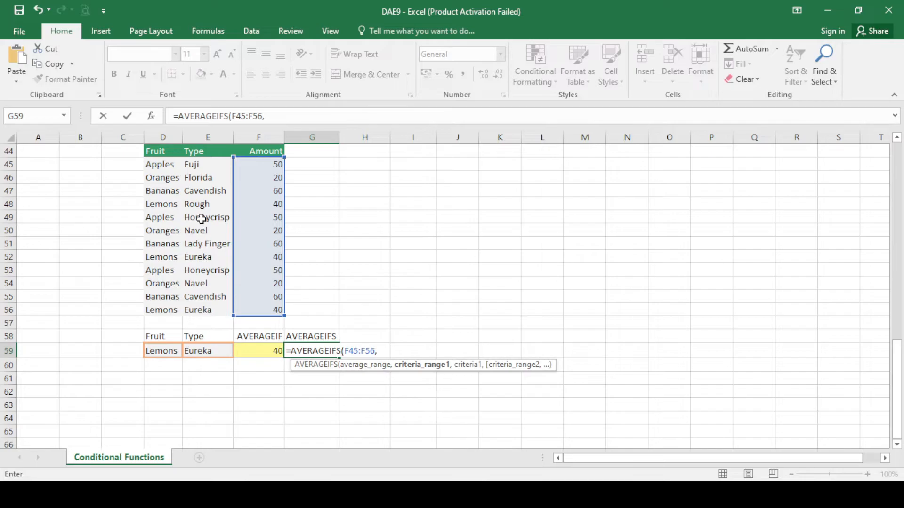
# Add the first AVERAGEIFS condition using the Fruit range D45:D56 and D59 as its criterion.
pyautogui.moveTo(168, 166); pyautogui.dragTo(157, 308)
pyautogui.write(',')
pyautogui.click(165, 348)
pyautogui.write(',')
# Complete the AVERAGEIFS formula with the Type range E45:E56 and E59 as the second criterion.
pyautogui.moveTo(211, 165); pyautogui.dragTo(207, 306)
pyautogui.write(',')
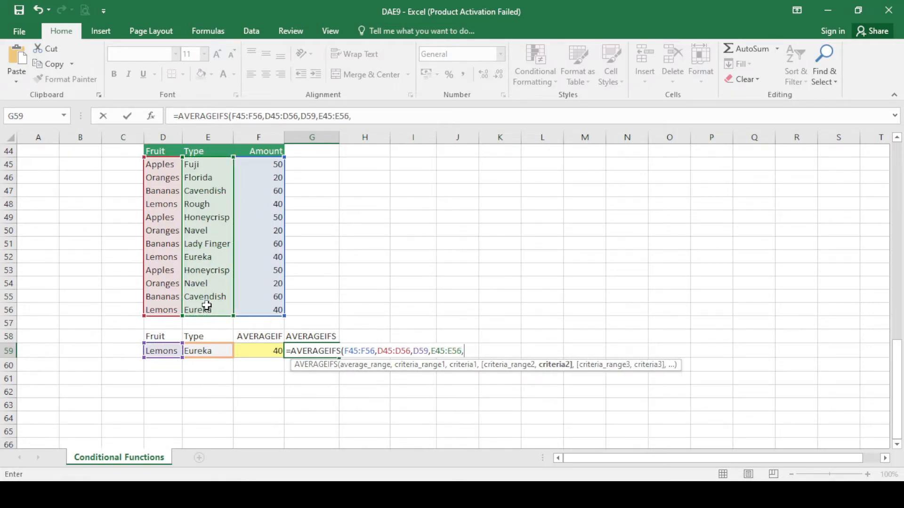
pyautogui.click(207, 349)
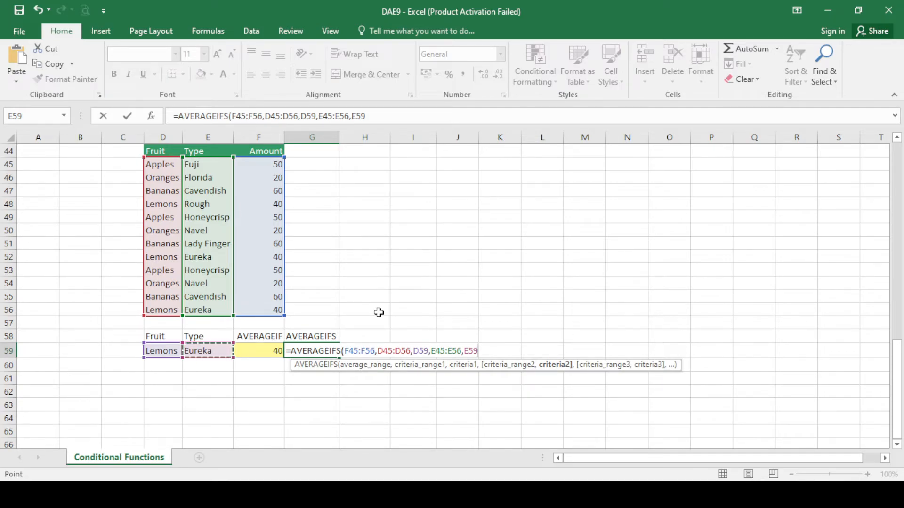
pyautogui.press('Return')
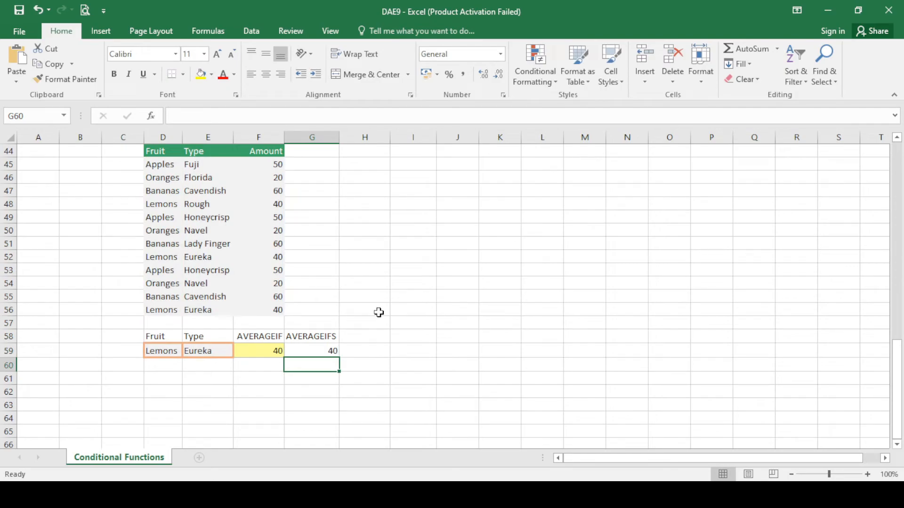
# Check the AVERAGEIFS formula in G59 against the Amount column and review the COUNTIF and SUMIF sections above it.
pyautogui.click(303, 353)
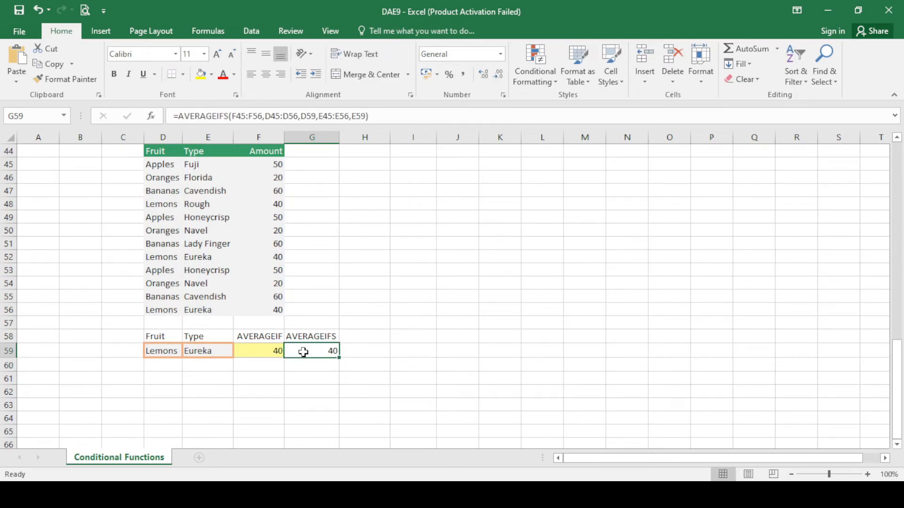
pyautogui.click(278, 312)
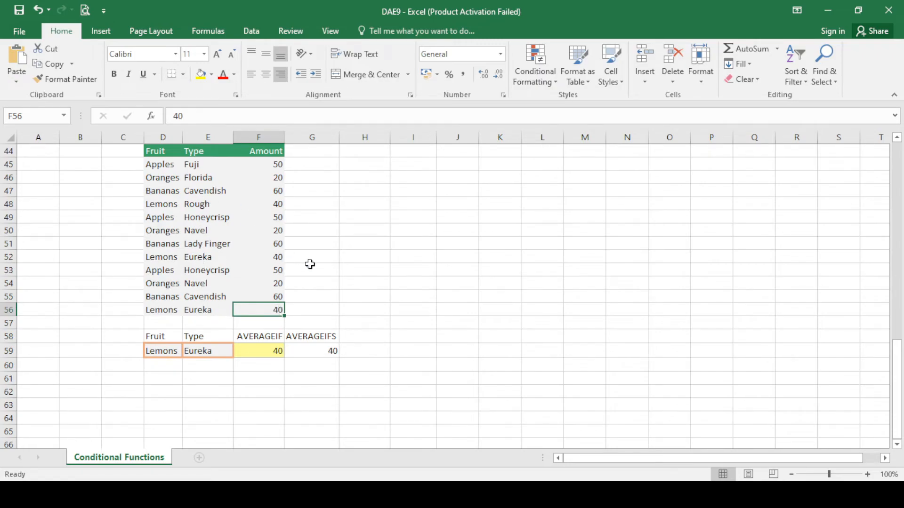
pyautogui.scroll(3, 405, 285)
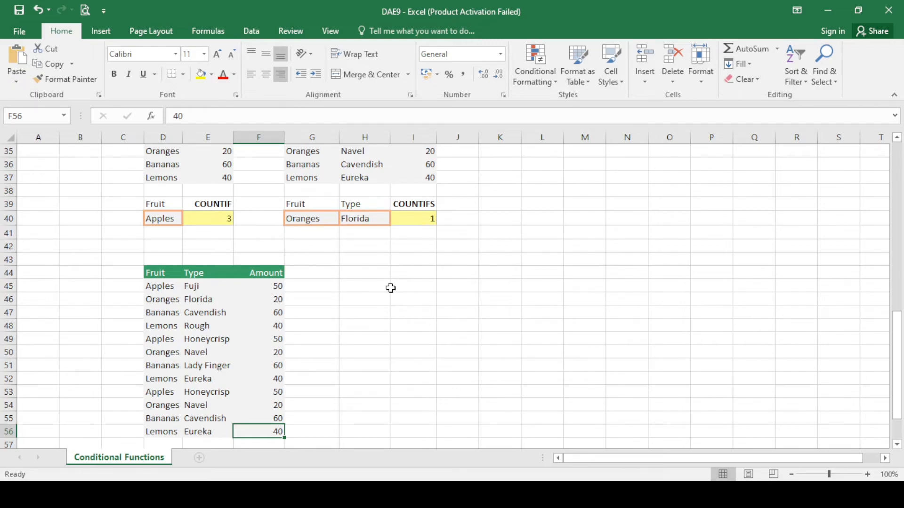
pyautogui.scroll(11, 391, 289)
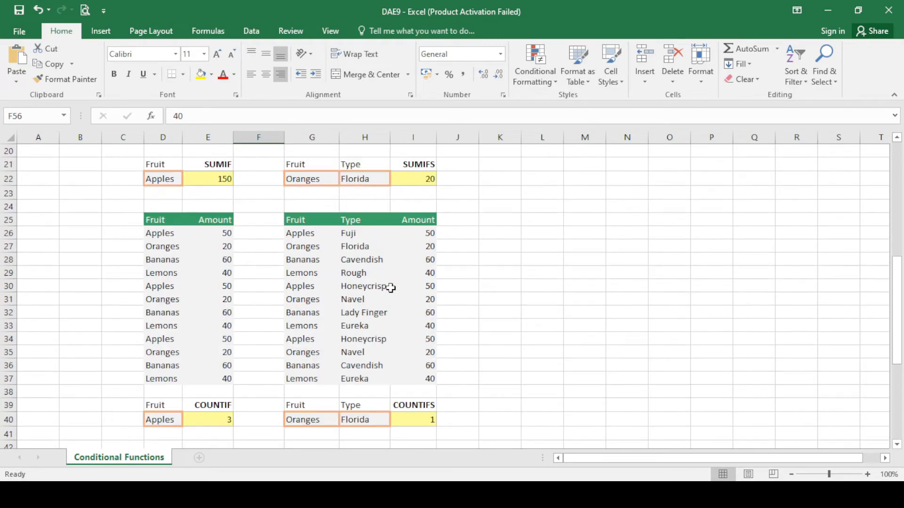
# Browse the function library categories, including More Functions, Math & Trig, Date & Time, Logical and Financial.
pyautogui.click(208, 32)
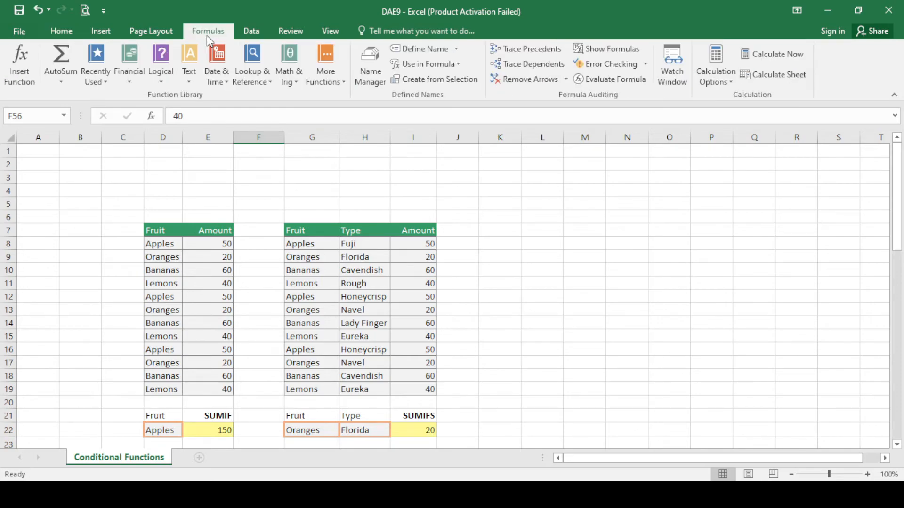
pyautogui.click(338, 85)
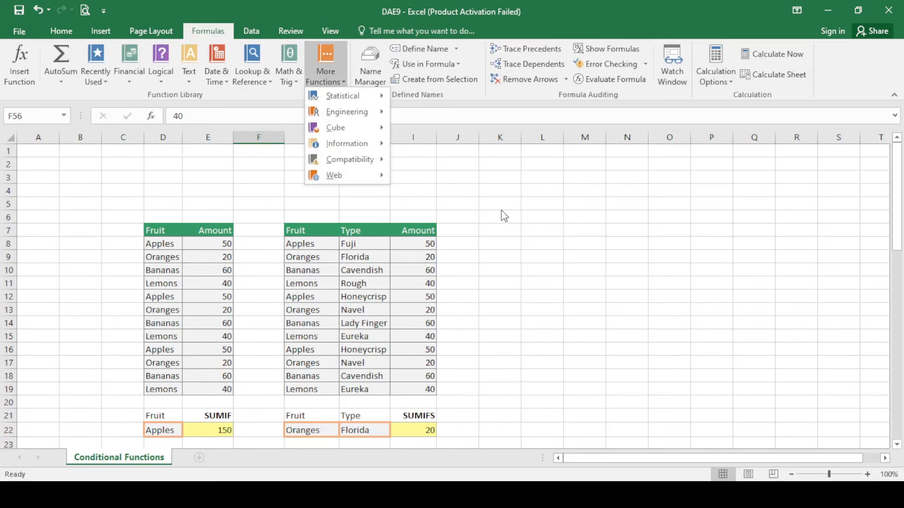
pyautogui.click(299, 81)
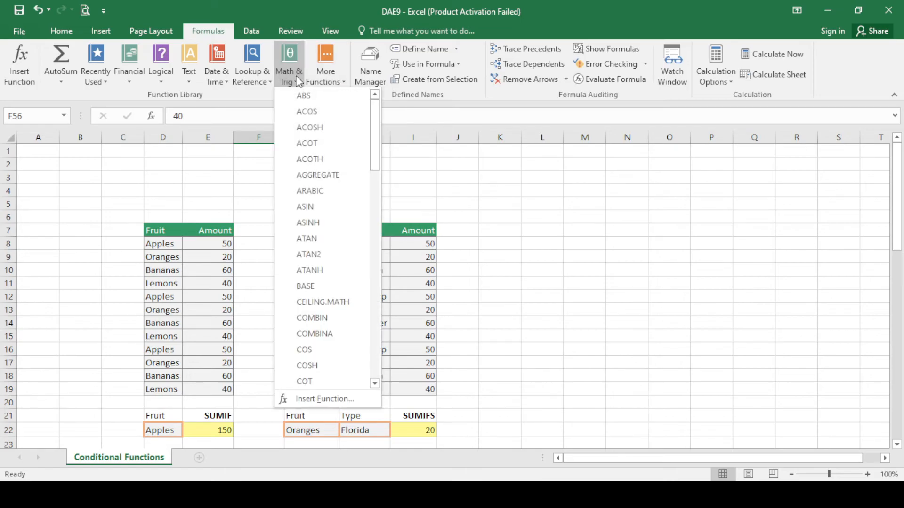
pyautogui.click(267, 80)
pyautogui.click(219, 82)
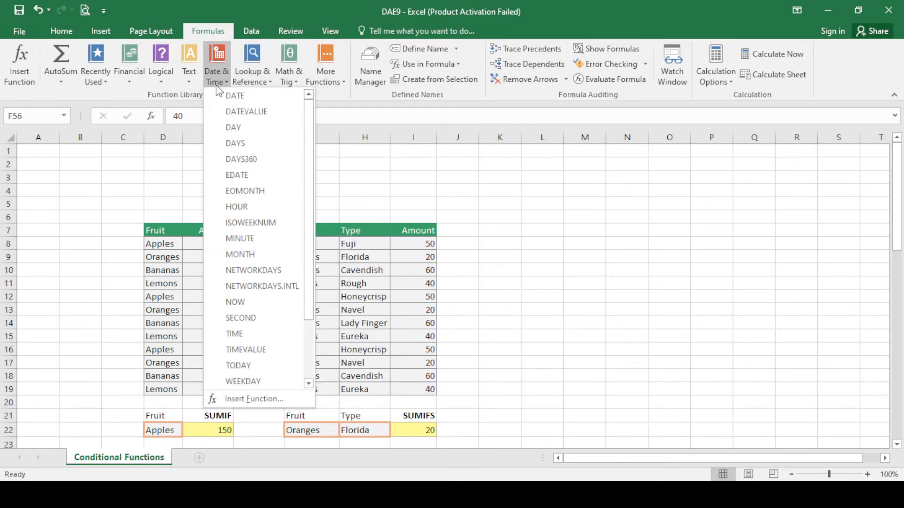
pyautogui.click(197, 83)
pyautogui.click(152, 74)
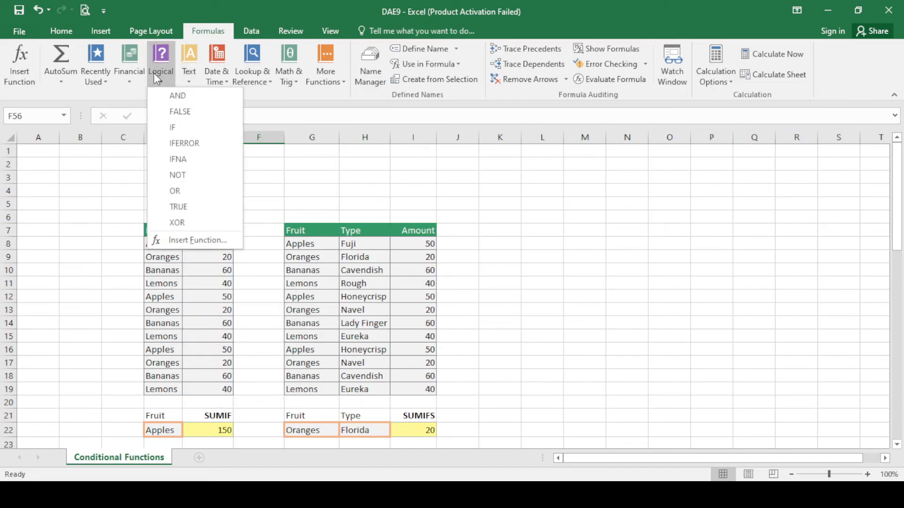
pyautogui.click(120, 73)
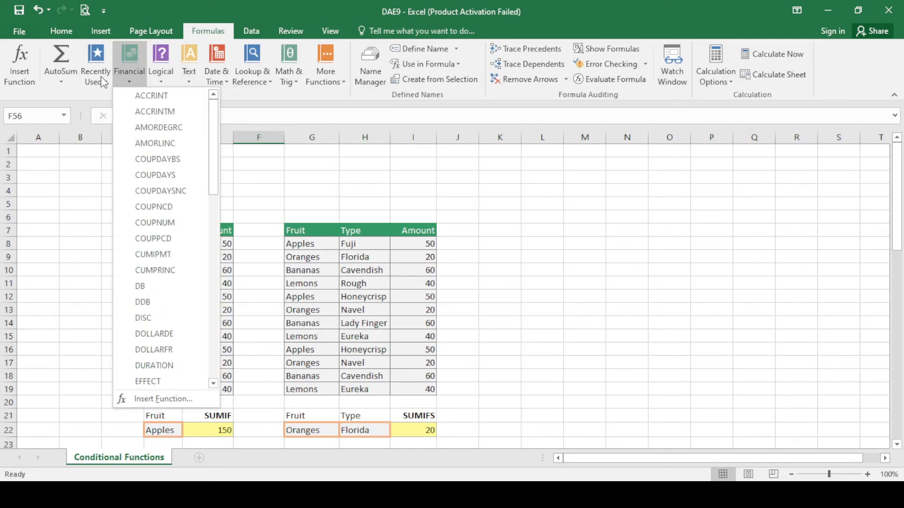
pyautogui.scroll(-2, 179, 175)
pyautogui.scroll(-5, 177, 171)
pyautogui.click(312, 193)
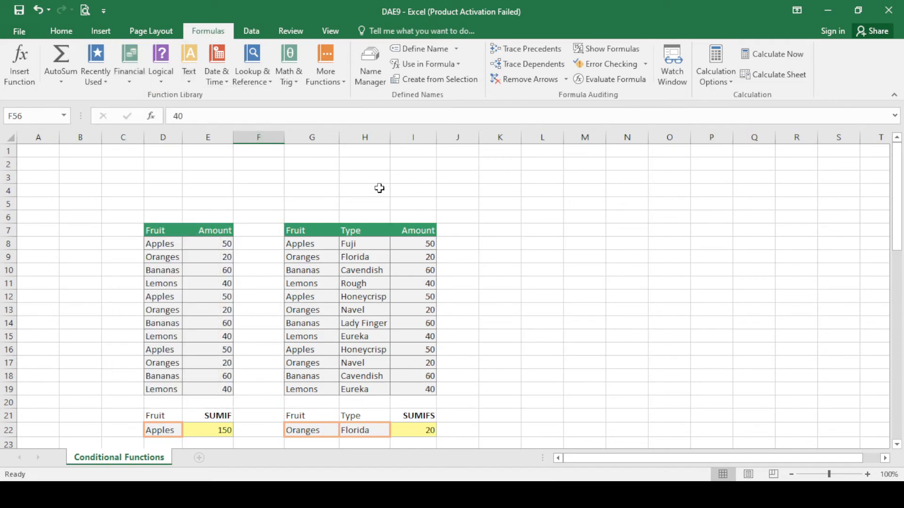
# Minimize the workbook window to show the desktop.
pyautogui.click(816, 11)
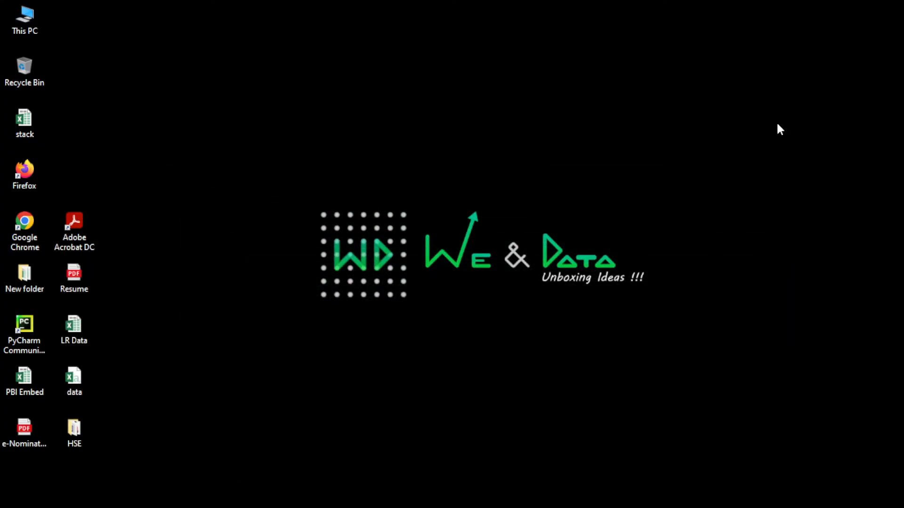